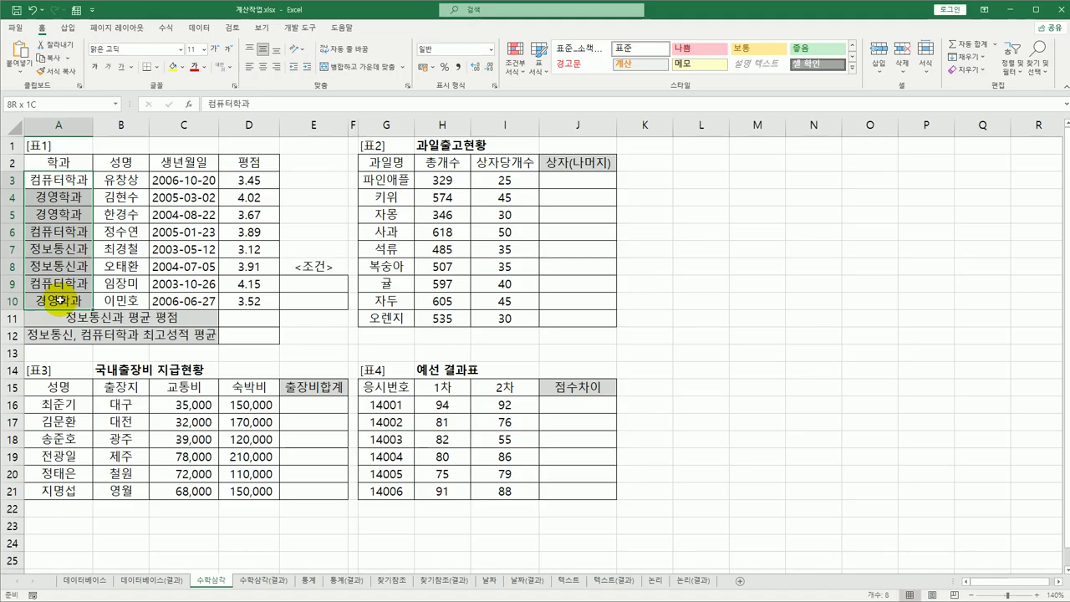
- Examine the 학과 and 평점 columns of table 1, the 정보통신과 average cell D11, and the criteria area E9:E10
drag(61, 300, 60, 301)
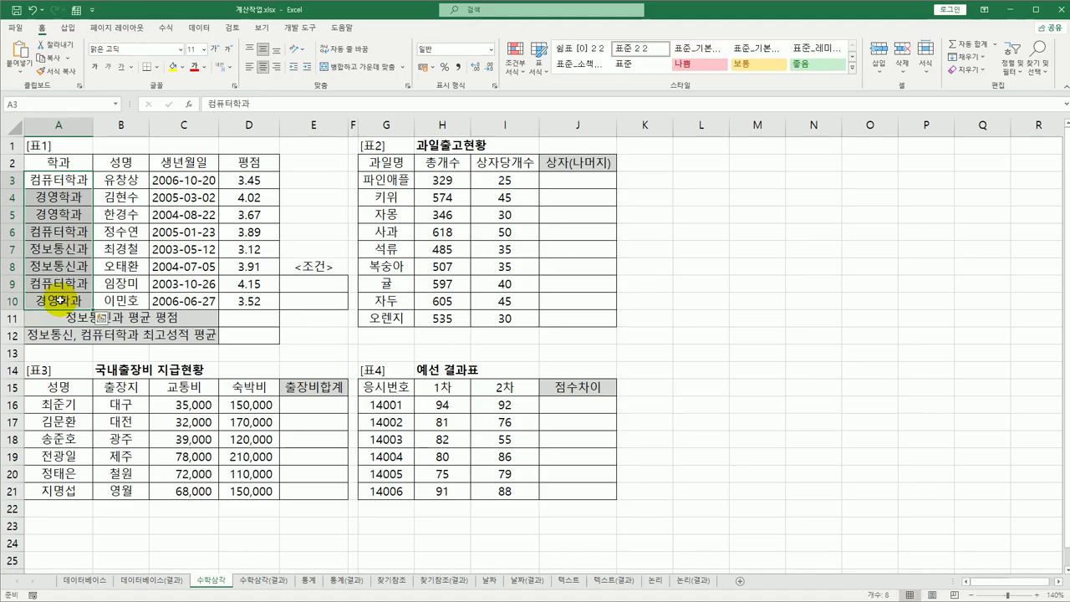
click(67, 249)
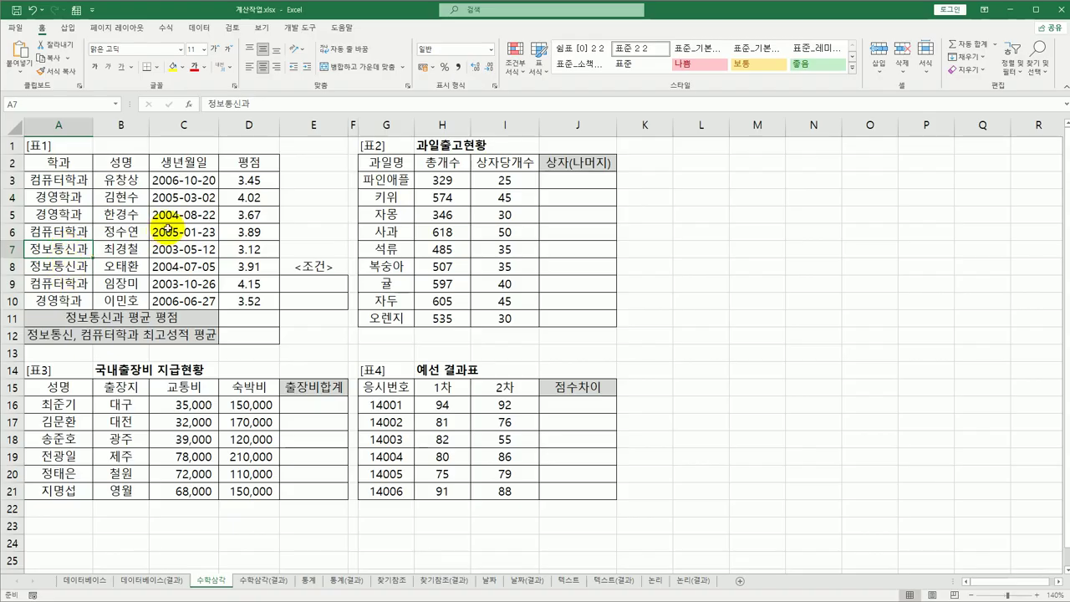
click(251, 177)
drag(251, 178, 251, 299)
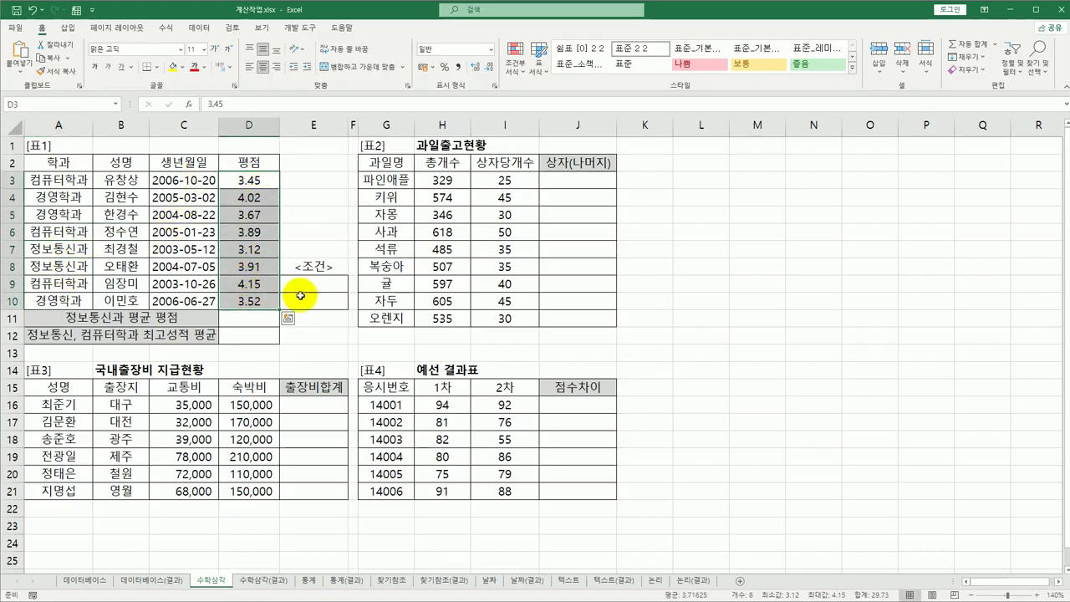
click(255, 318)
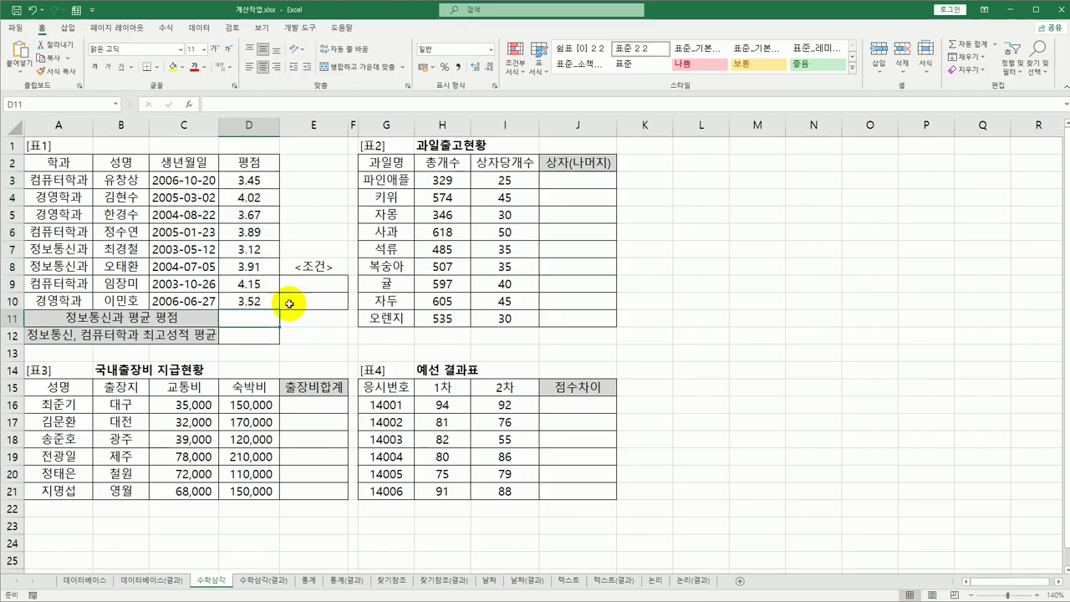
drag(313, 283, 322, 302)
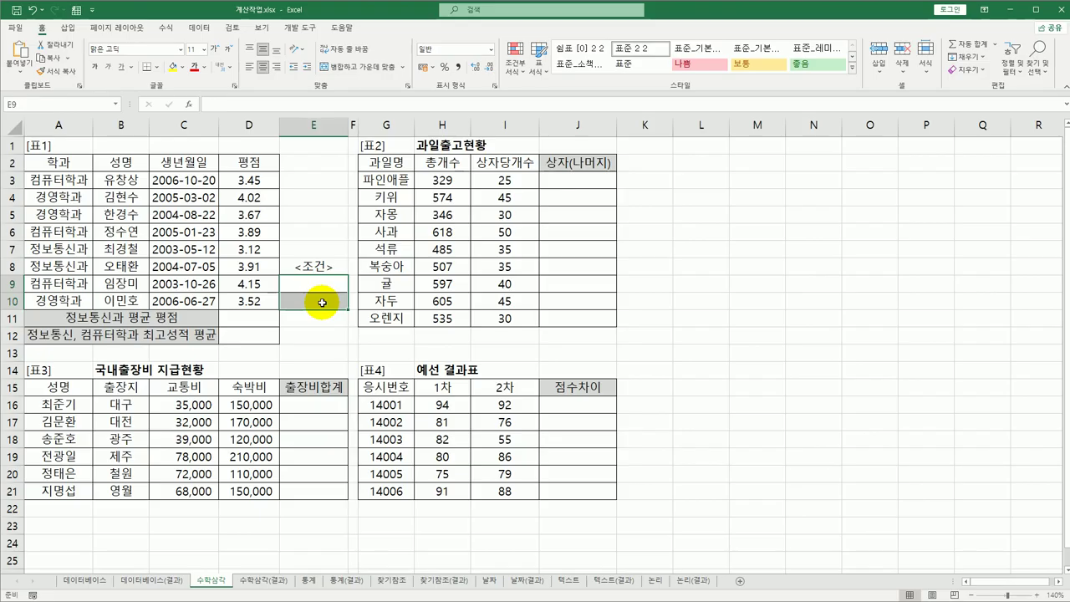
click(55, 162)
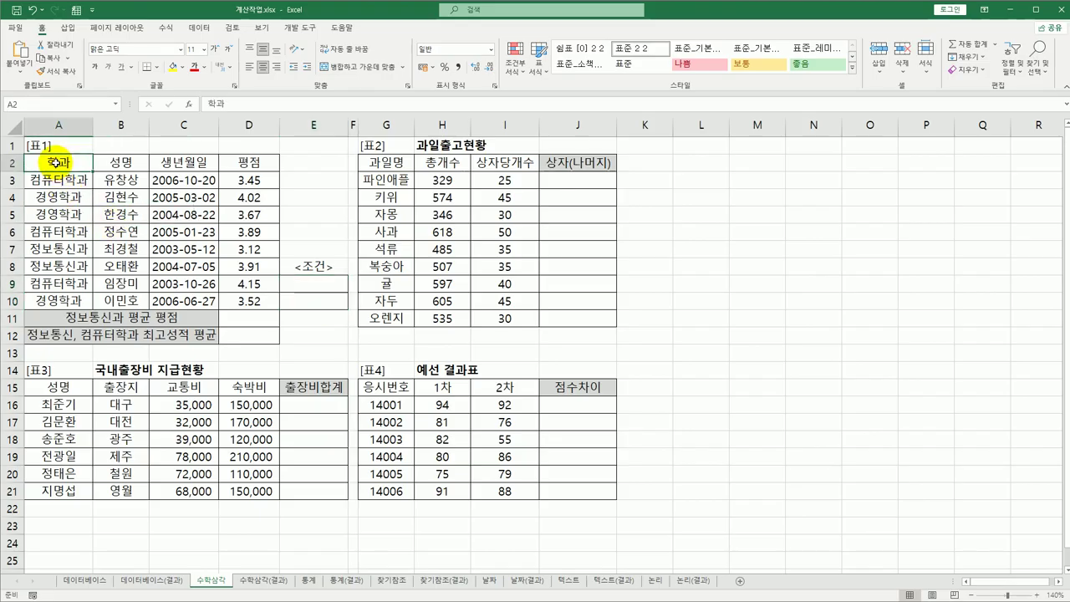
drag(55, 163, 65, 176)
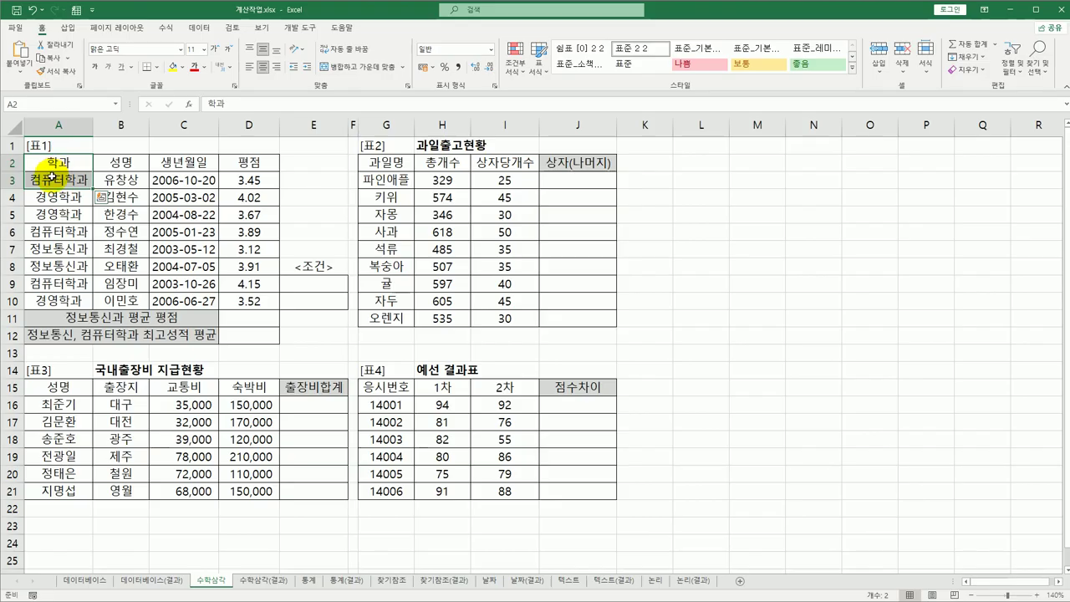
drag(292, 281, 297, 298)
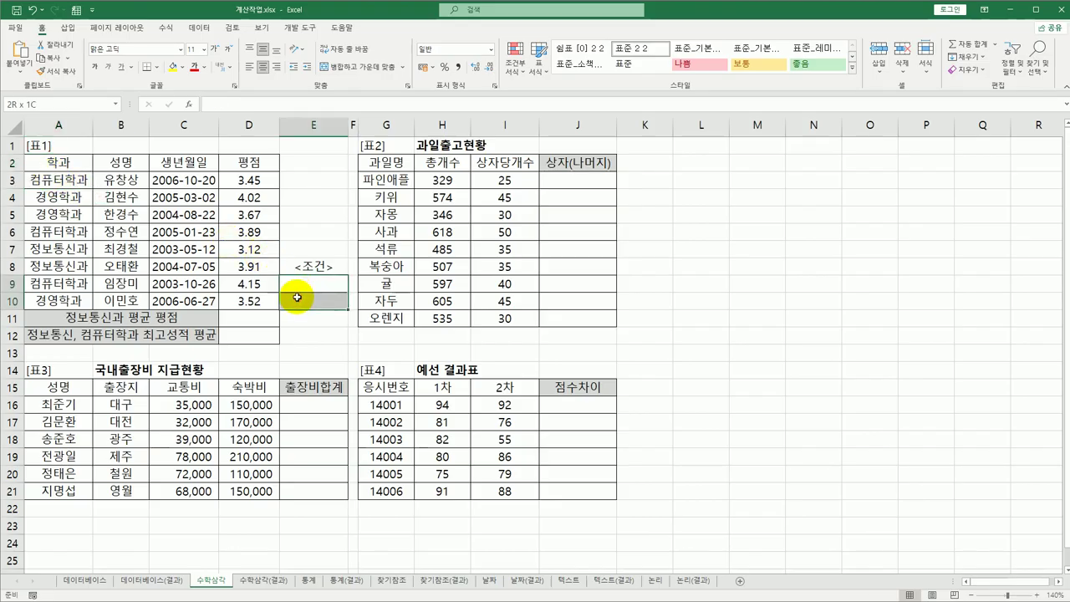
- Copy the 학과 header and a 정보통신과 entry from table 1 into the <조건> criteria range E9:E10
click(56, 164)
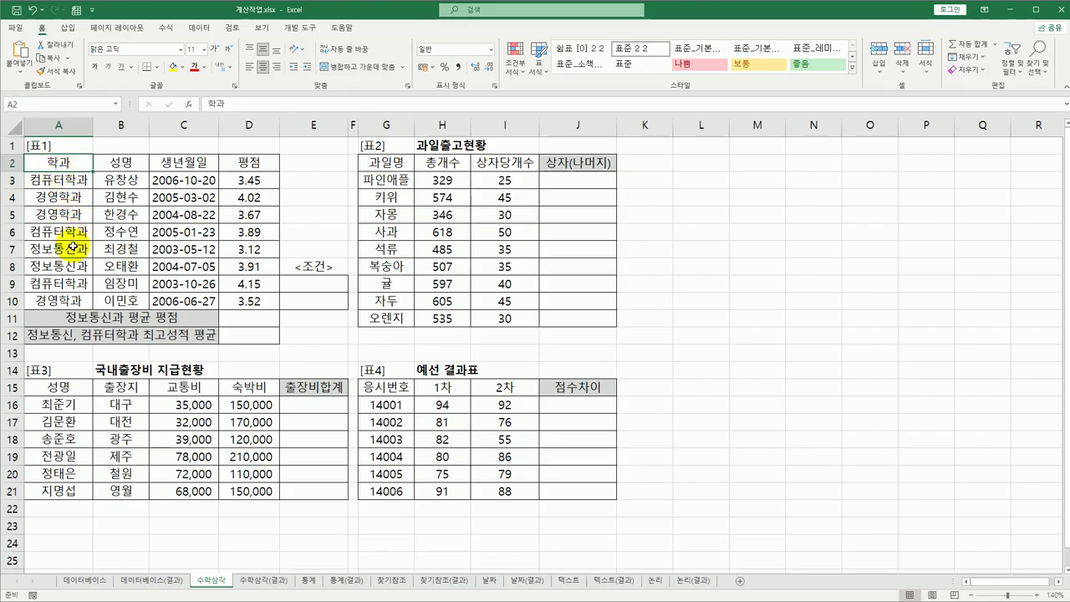
key(super)
key(super)
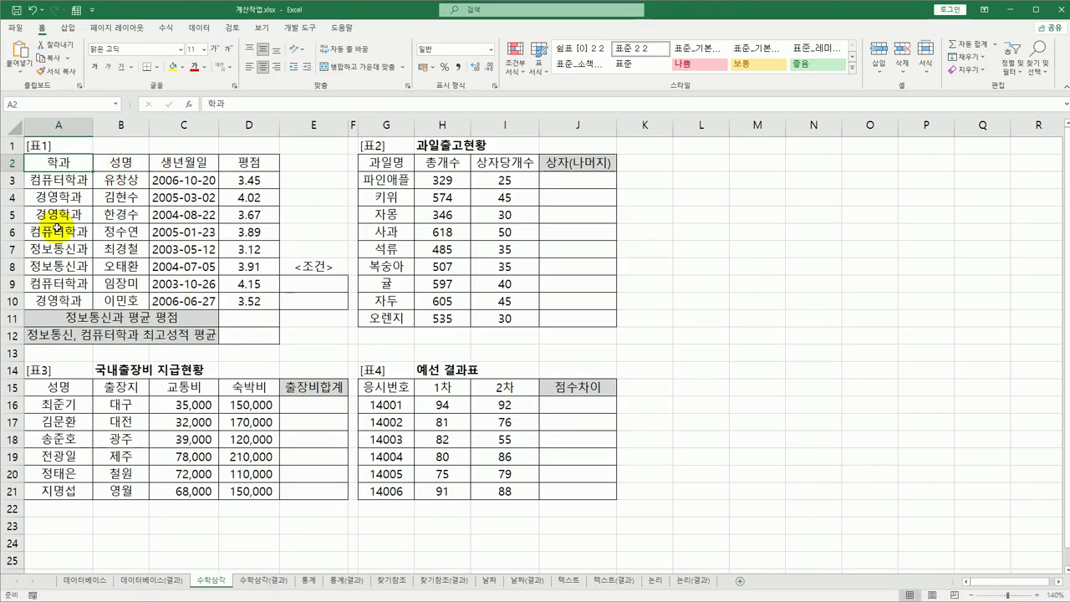
ctrl+click(75, 248)
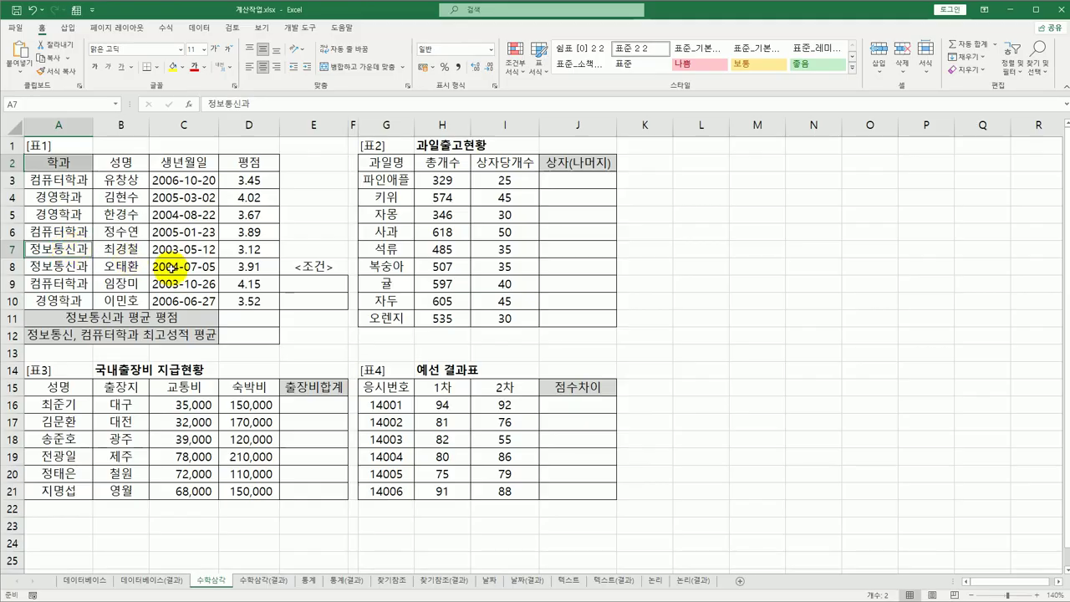
key(ctrl+c)
click(310, 284)
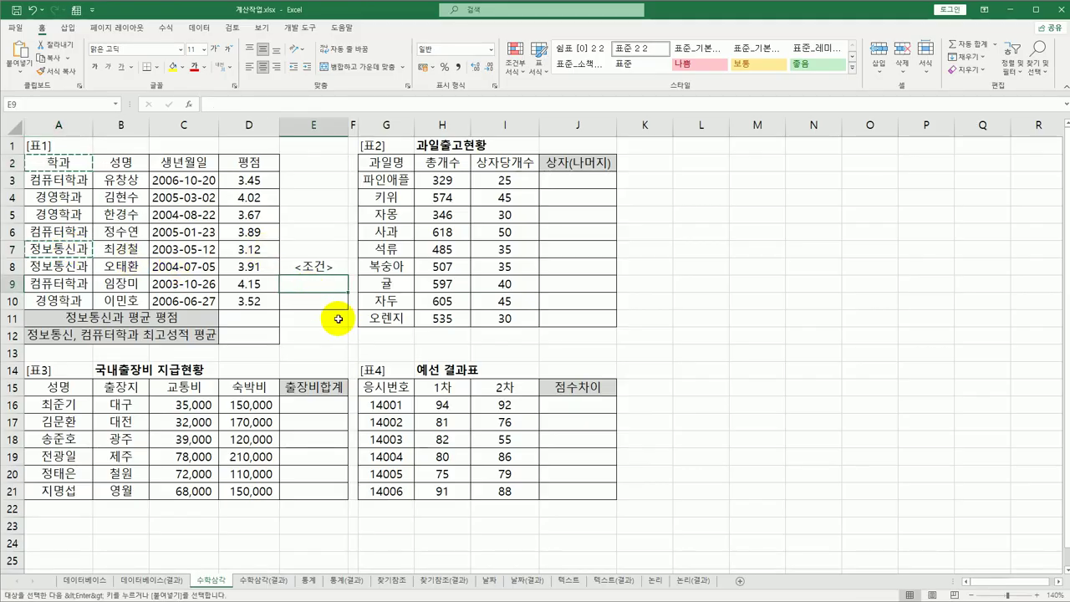
key(ctrl+v)
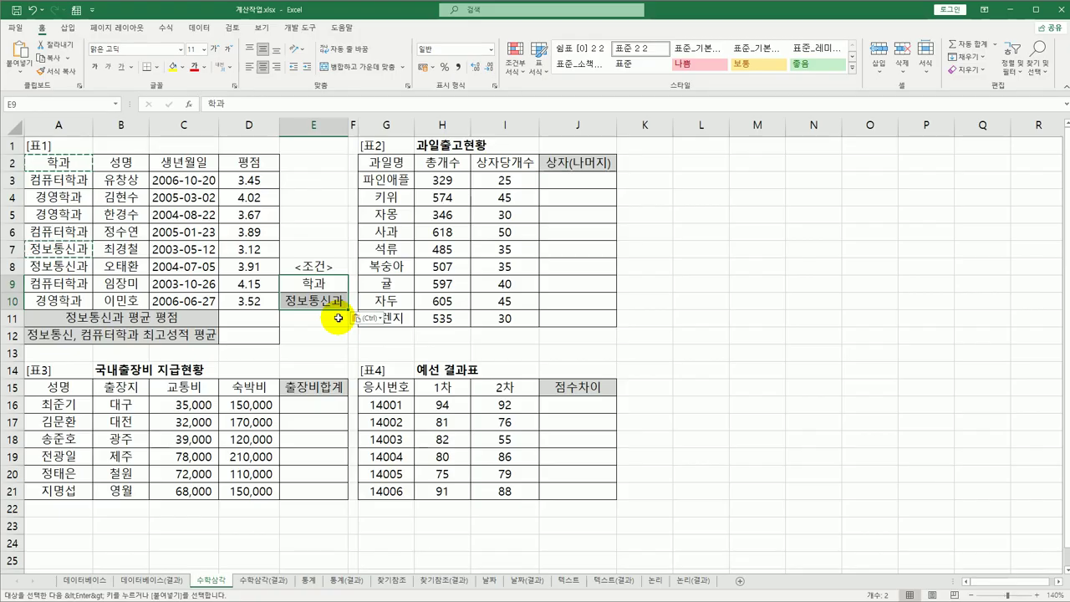
- Start a DAVERAGE formula in cell D11 and open its function arguments, keeping table 1 uncovered
click(253, 180)
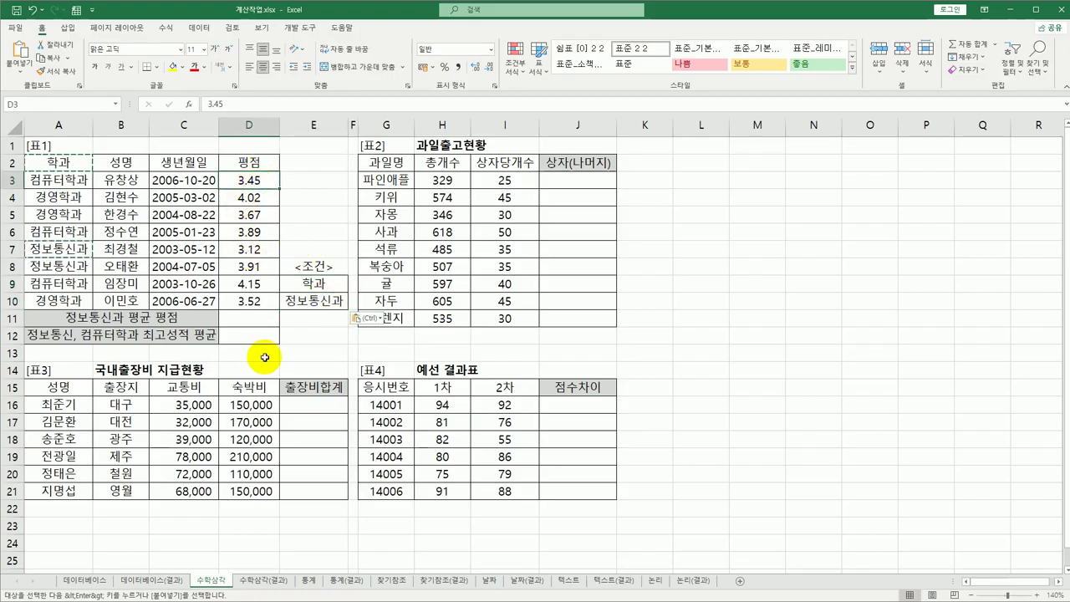
click(256, 317)
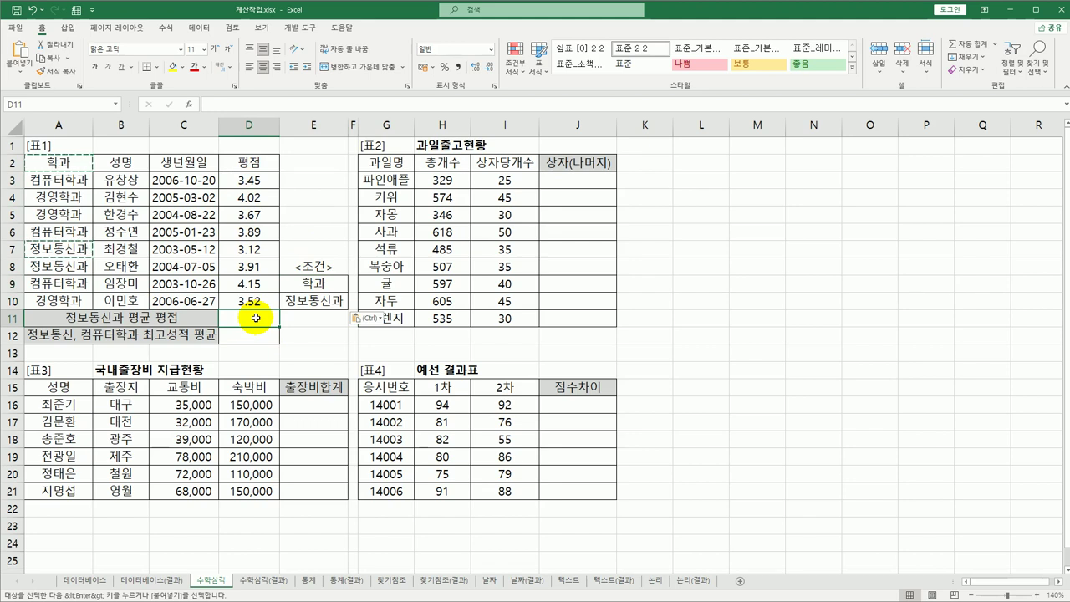
text(=ㅇ)
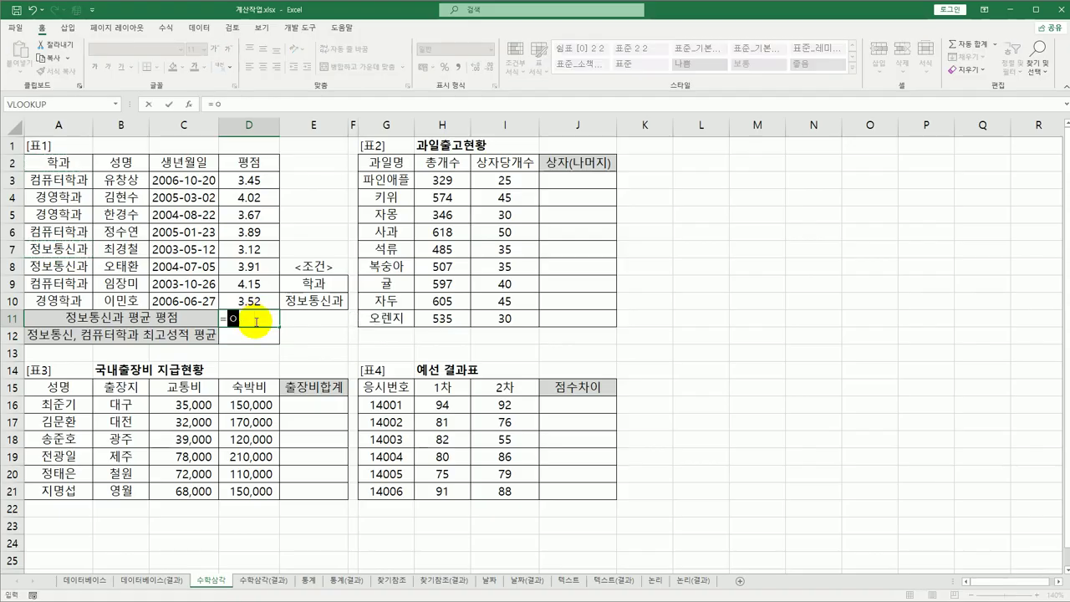
key(BackSpace)
key(Hangul)
text(d)
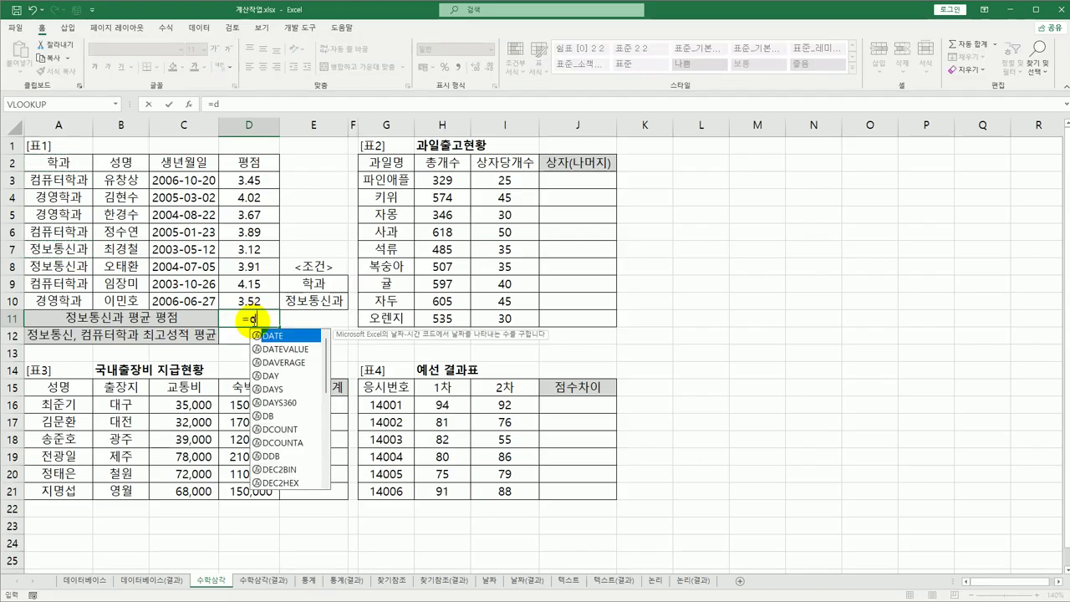
click(271, 363)
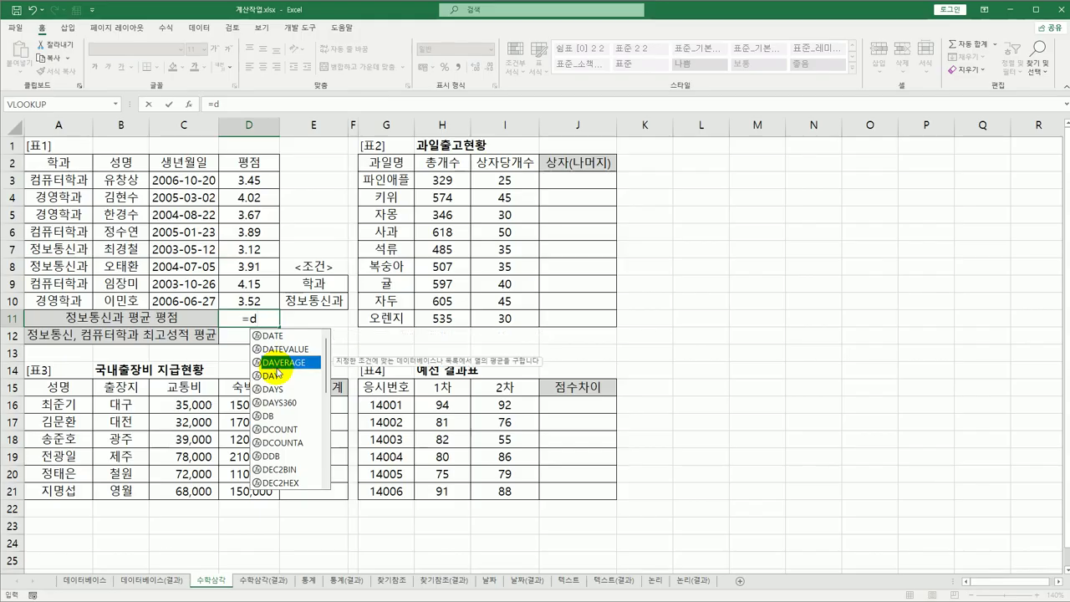
double_click(279, 362)
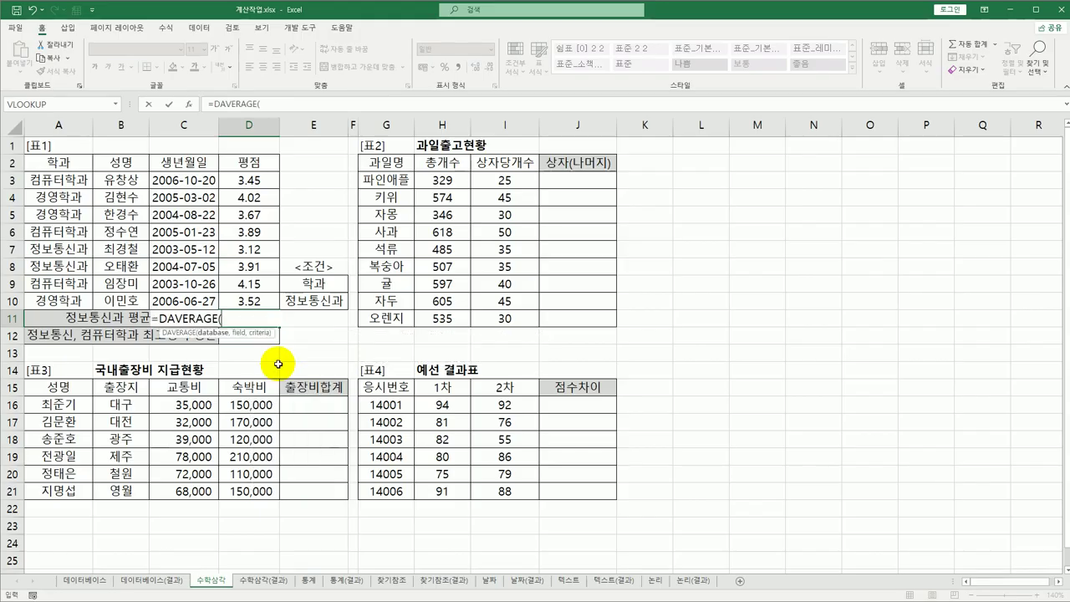
click(189, 104)
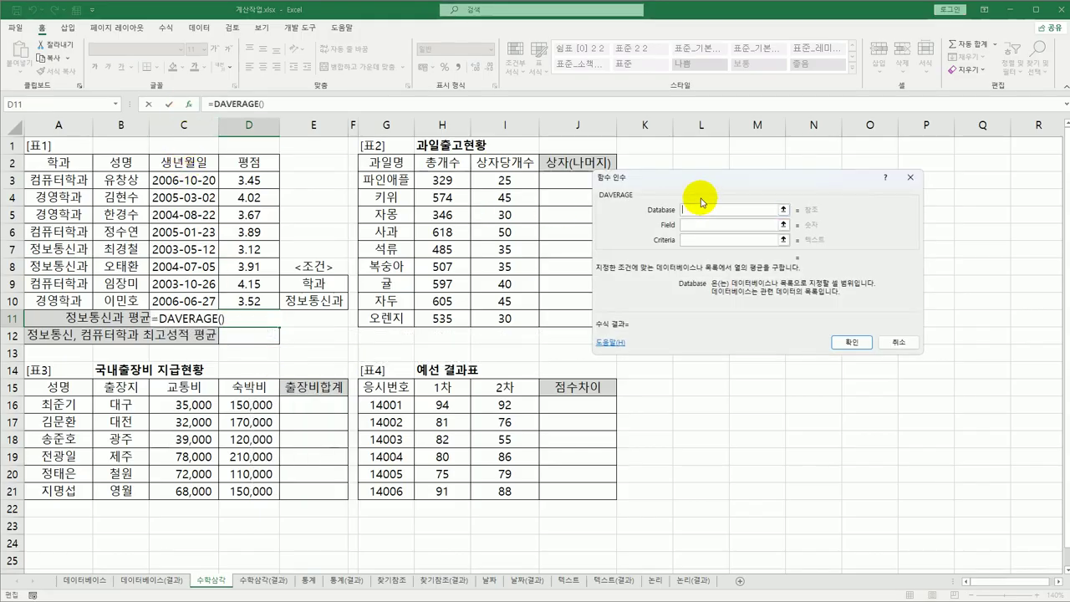
drag(701, 171, 445, 164)
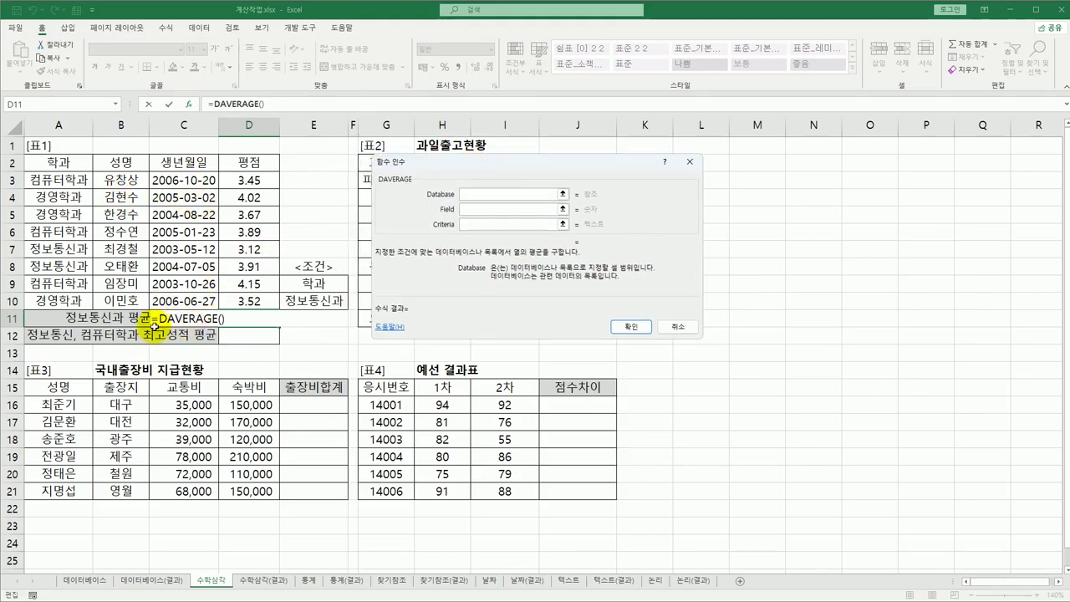
- Complete the DAVERAGE function with database A2:D10, field D2 and criteria E9:E10
drag(58, 162, 244, 303)
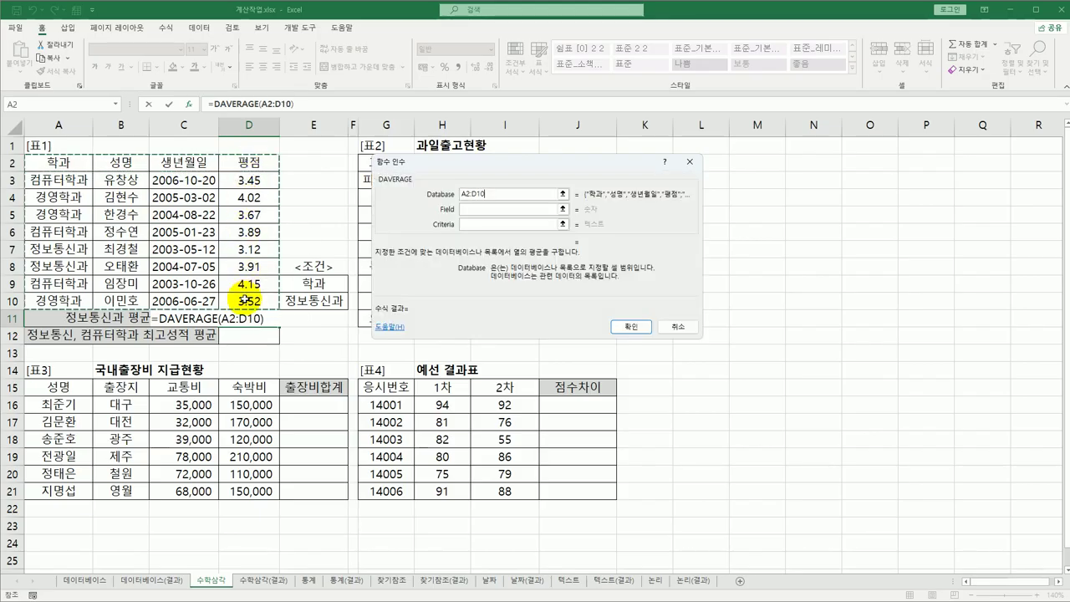
click(462, 209)
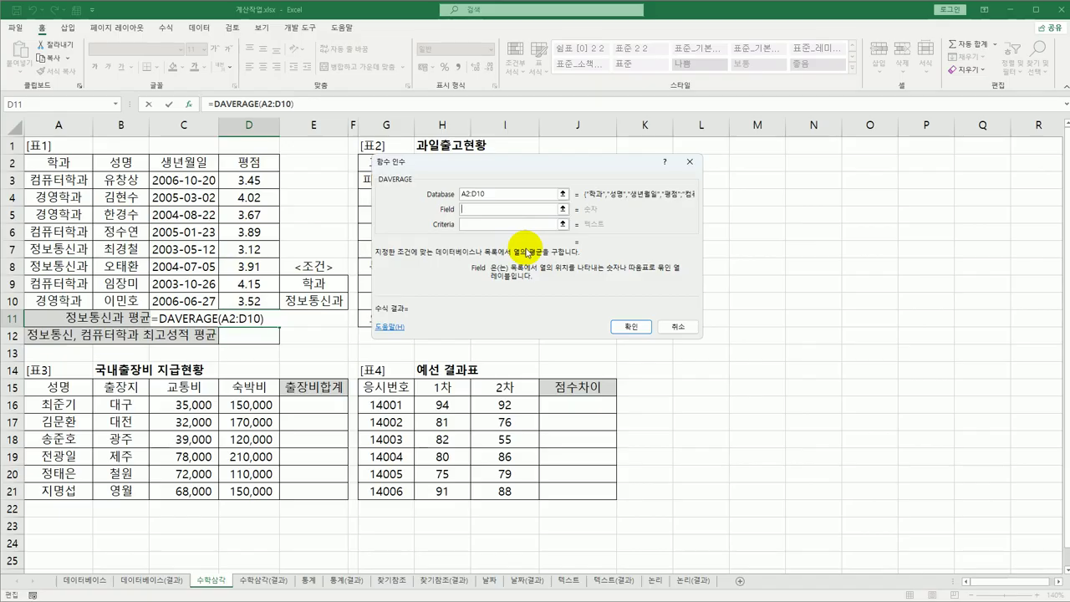
click(250, 165)
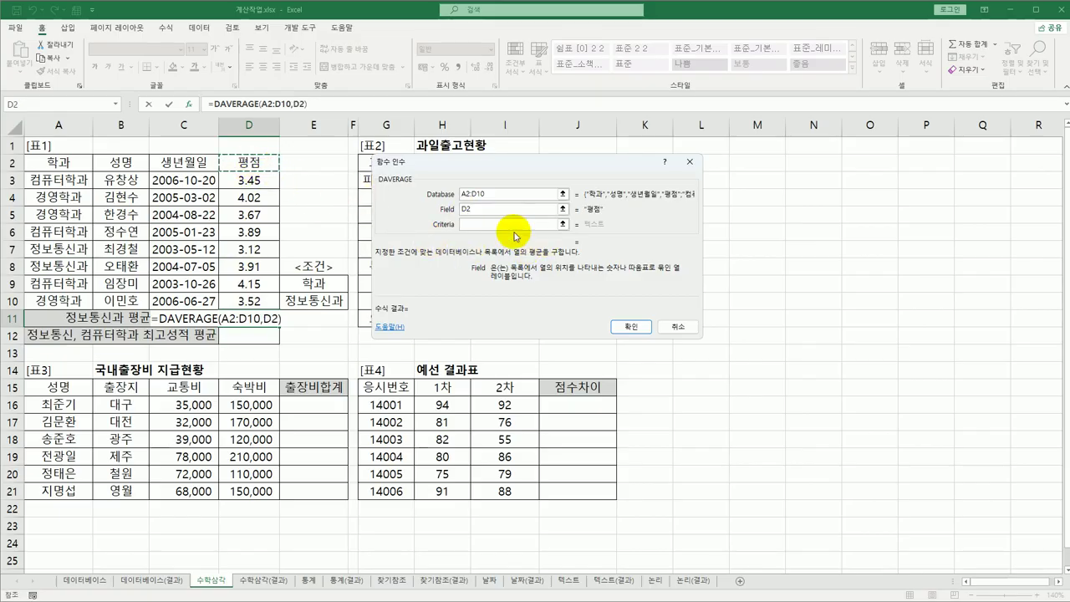
click(486, 224)
drag(334, 282, 335, 298)
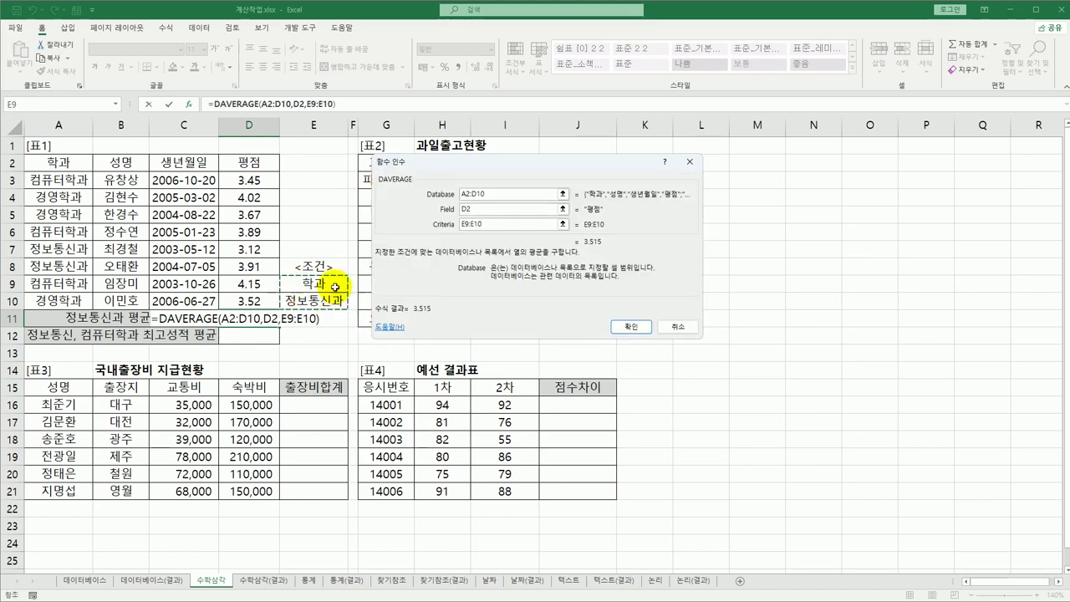
click(631, 326)
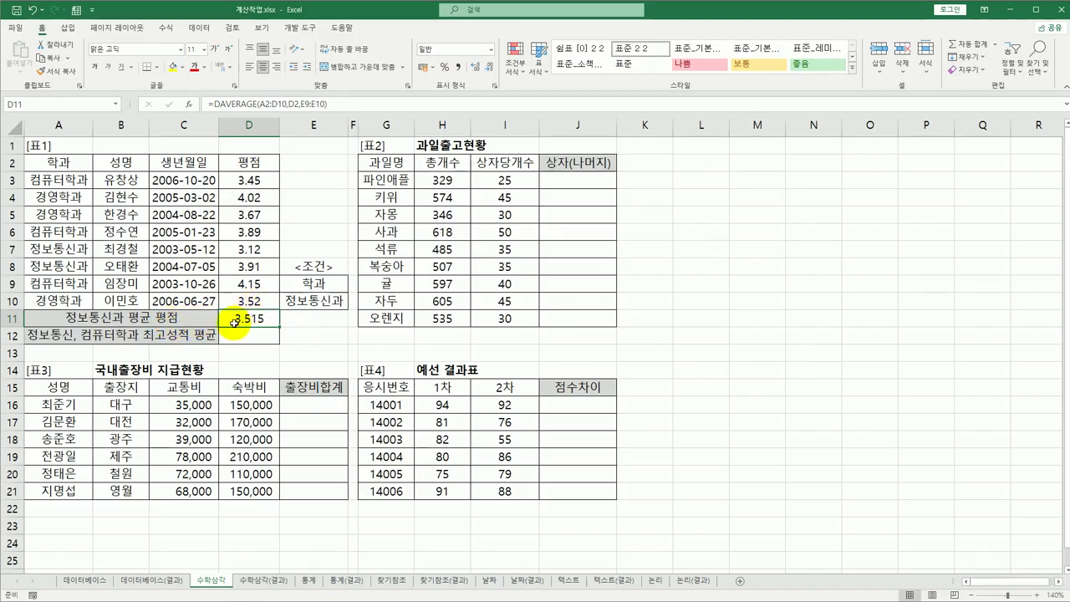
- Wrap the DAVERAGE formula in D11 in a ROUND function with 2 decimal digits
double_click(236, 319)
click(158, 318)
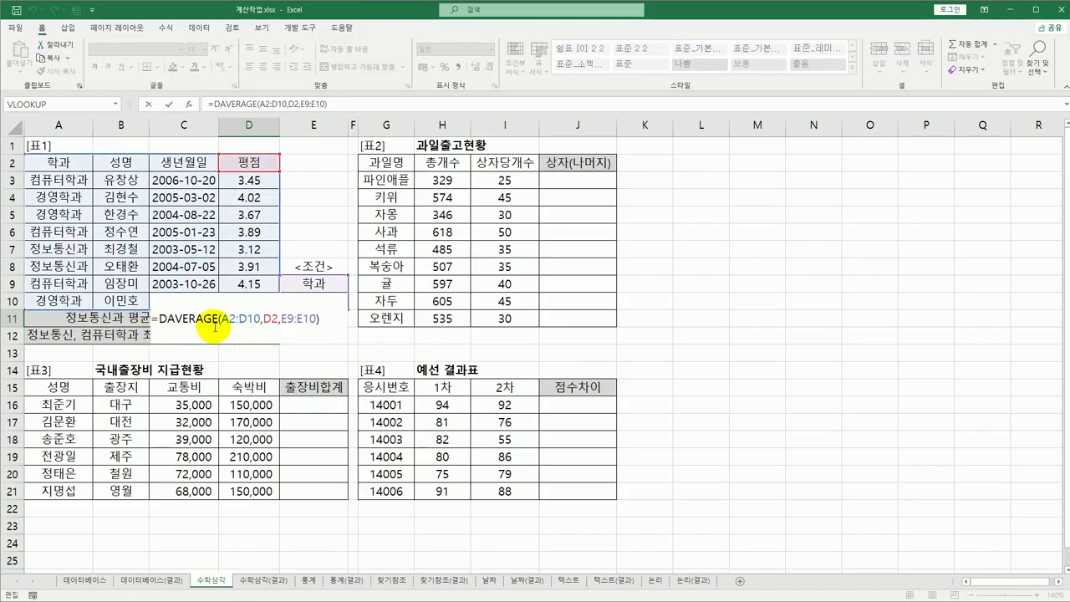
text(roun)
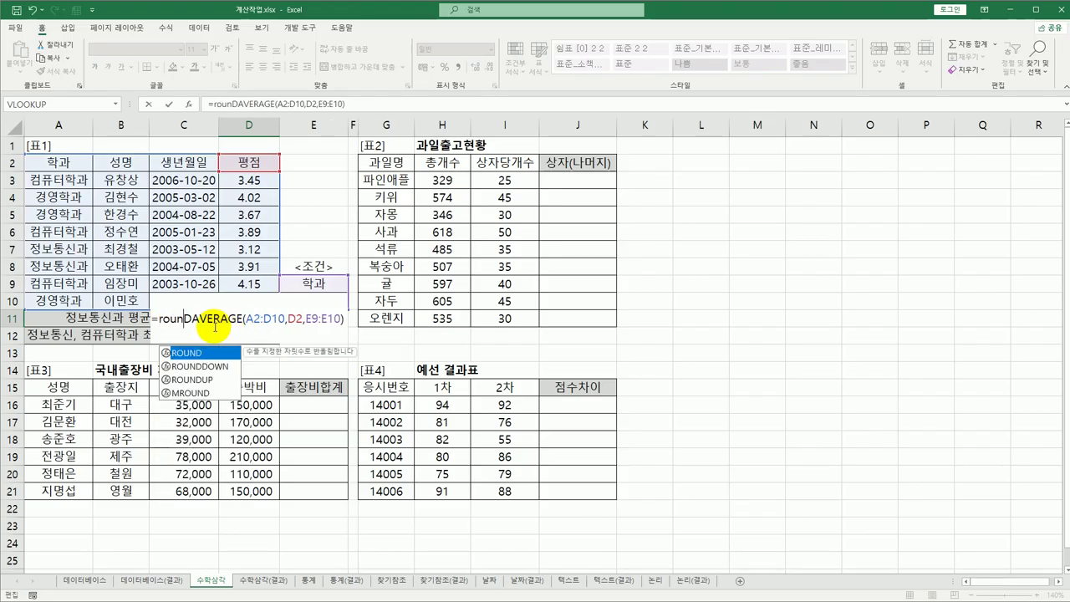
key(Tab)
click(170, 318)
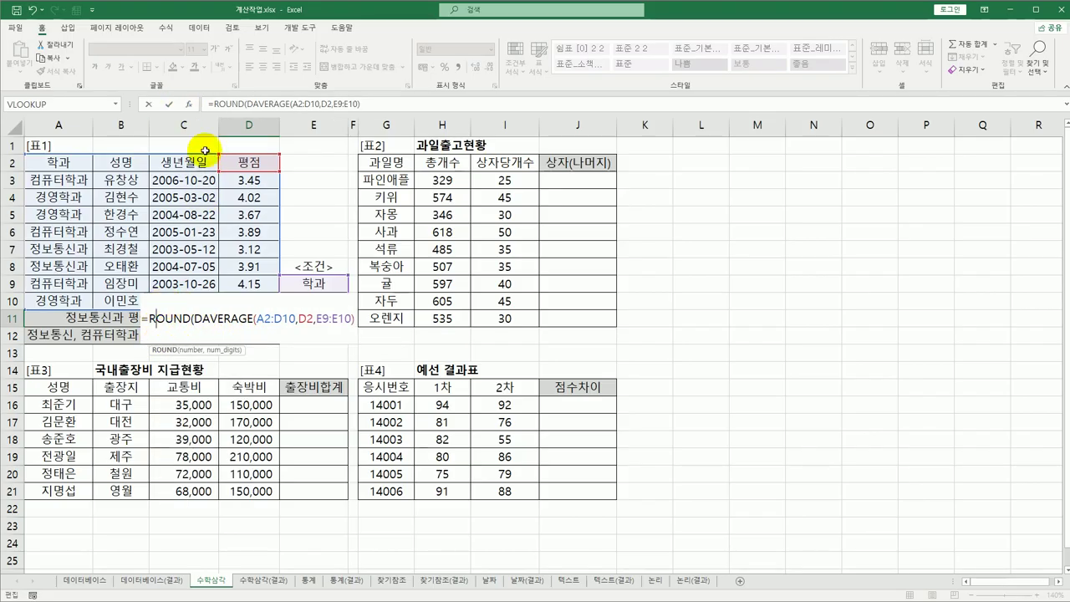
click(189, 105)
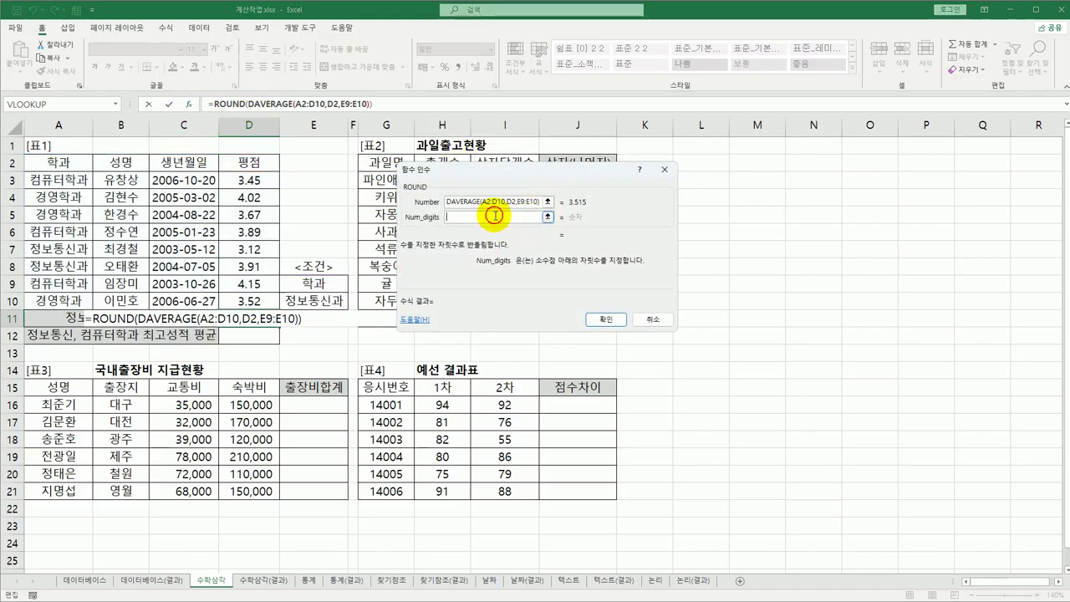
click(490, 216)
text(2)
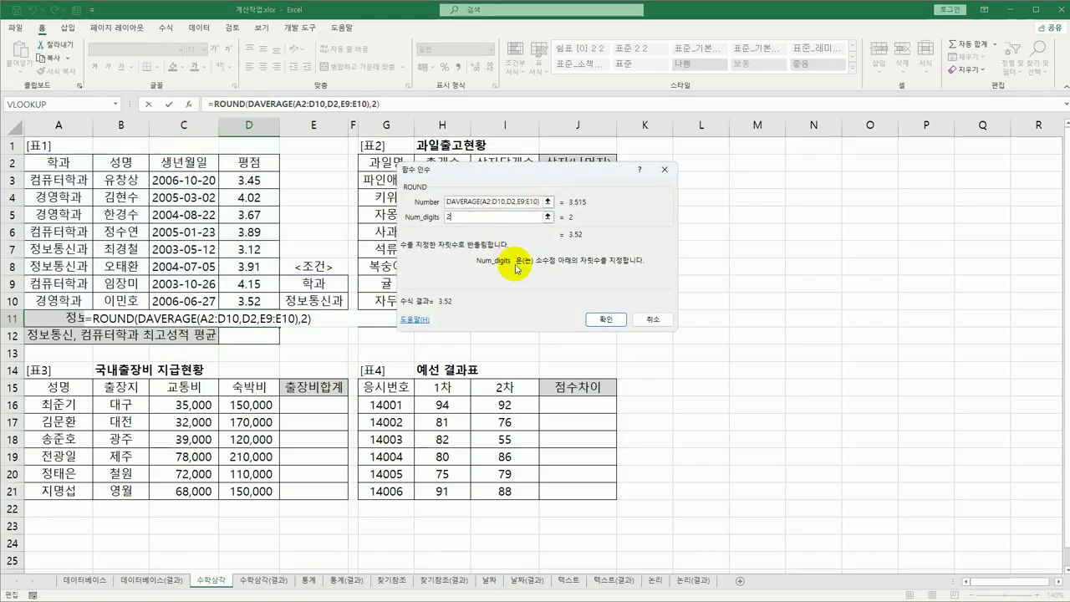
click(600, 320)
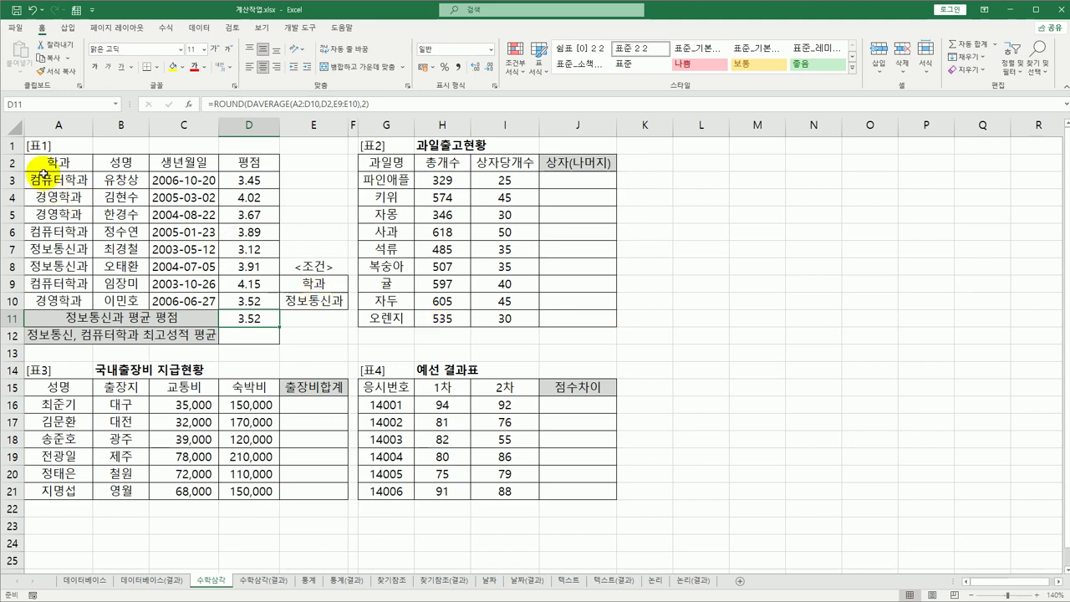
drag(46, 183, 46, 294)
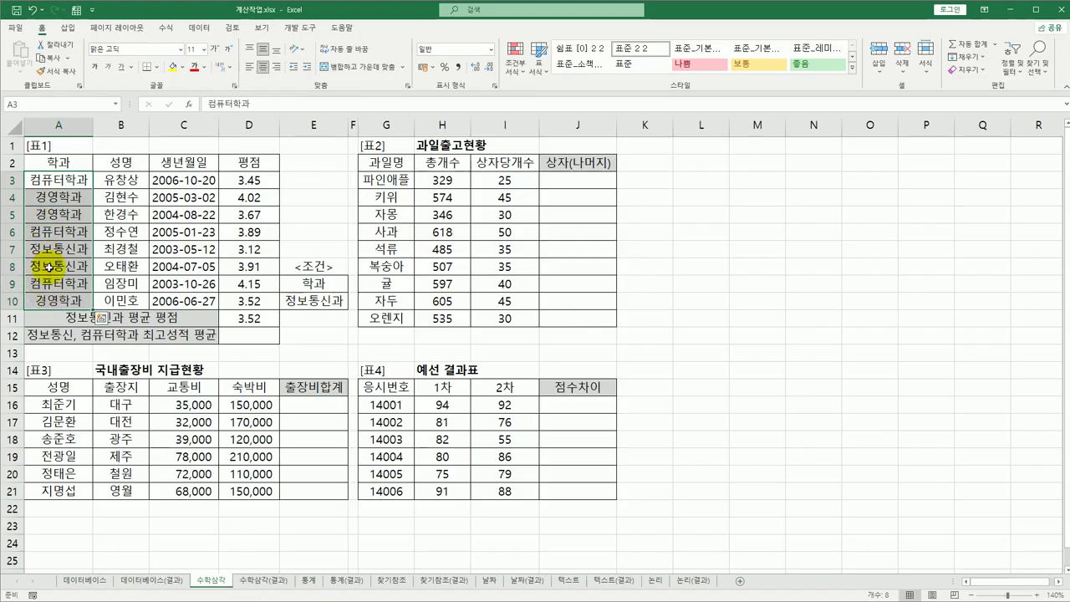
click(244, 180)
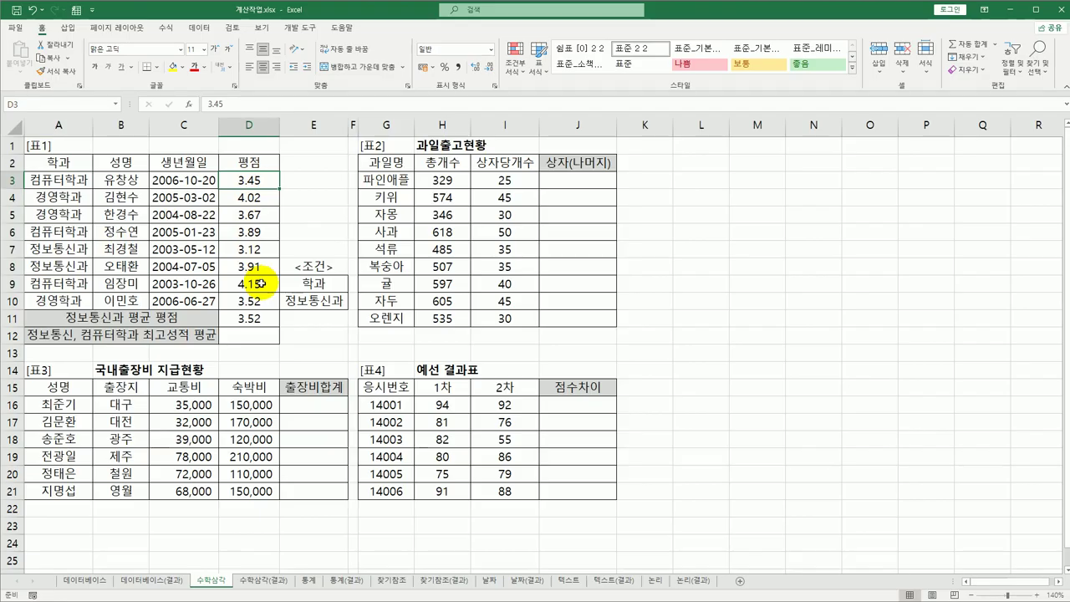
drag(50, 161, 51, 179)
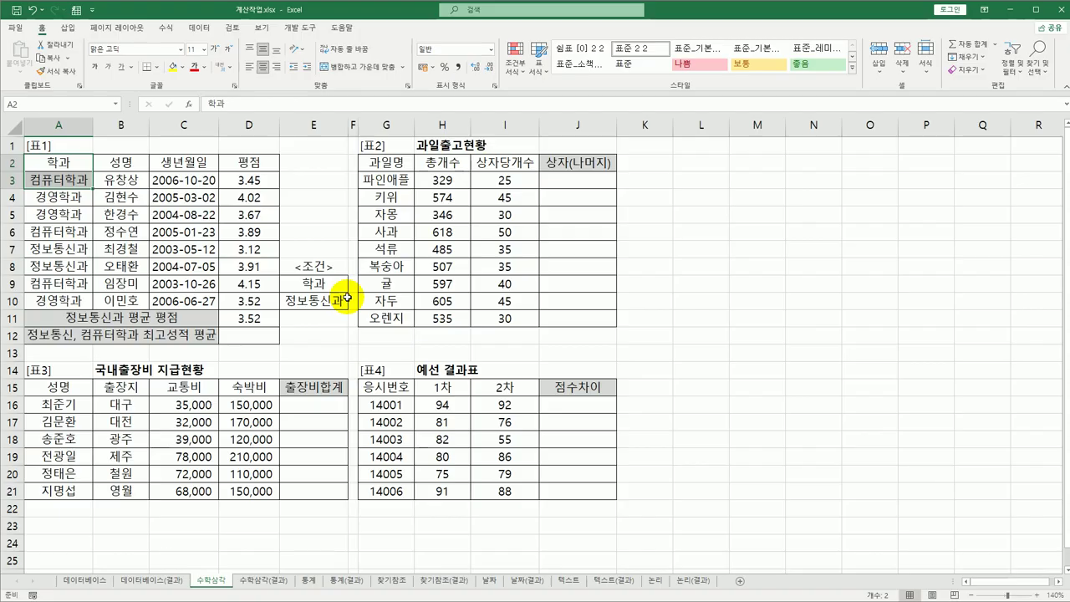
- Start a DMAX formula in cell D12 and open its function arguments
click(270, 339)
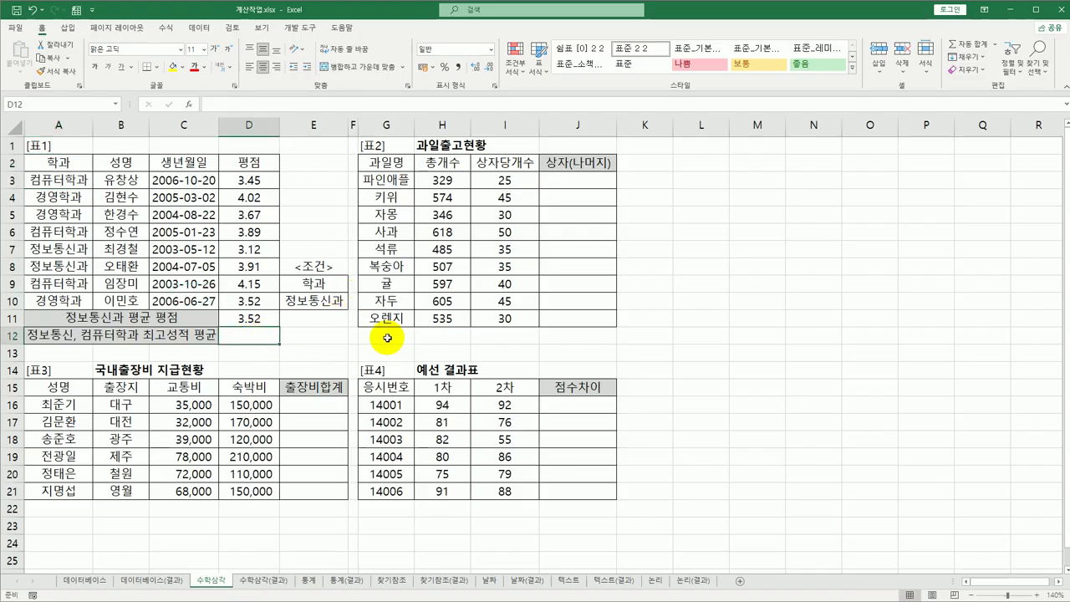
text(=)
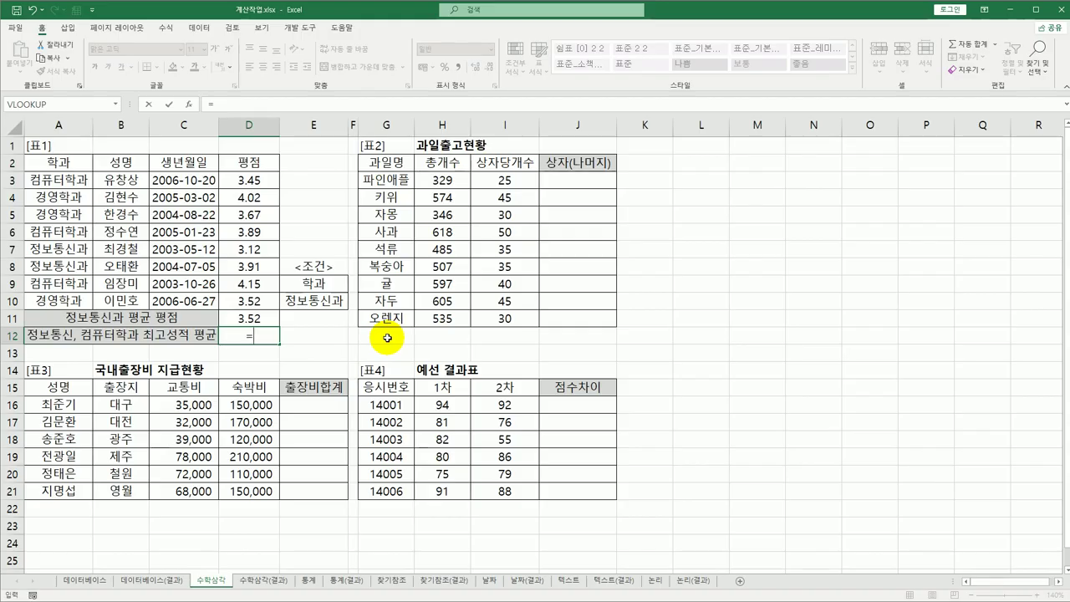
text(d)
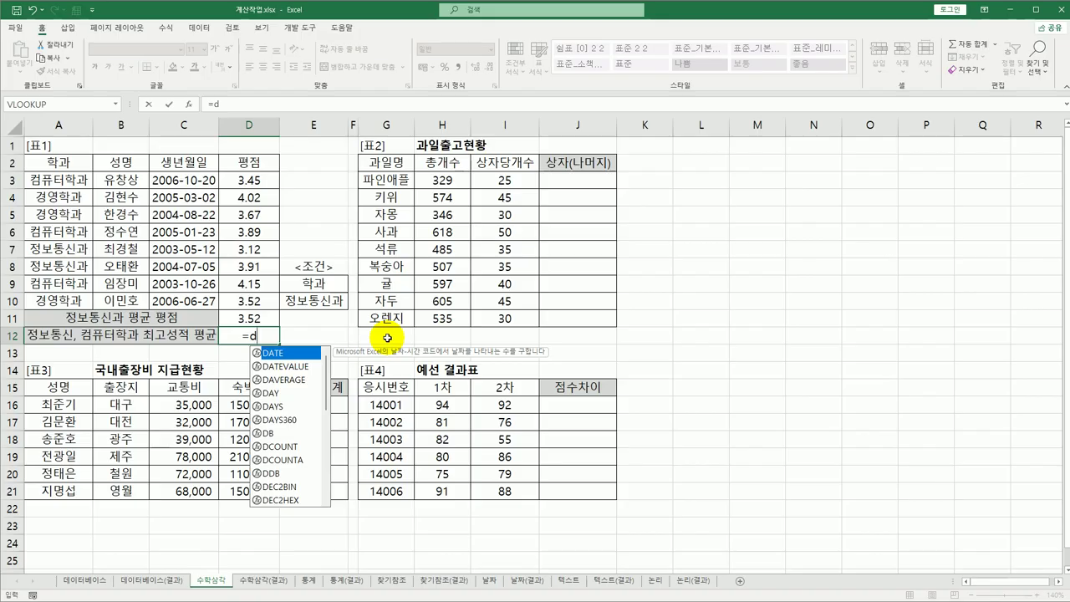
text(m)
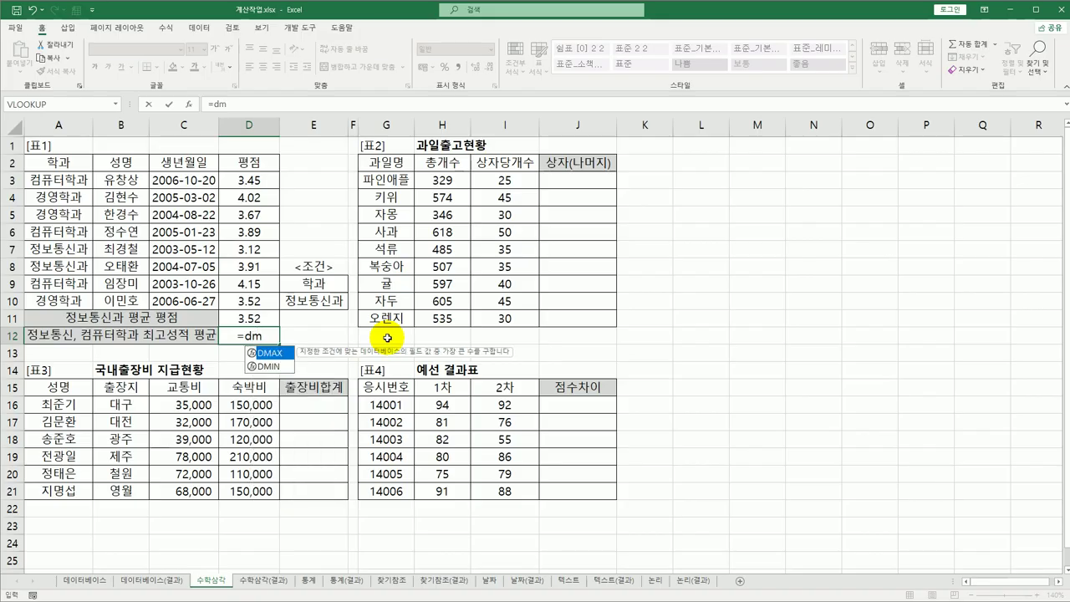
double_click(286, 353)
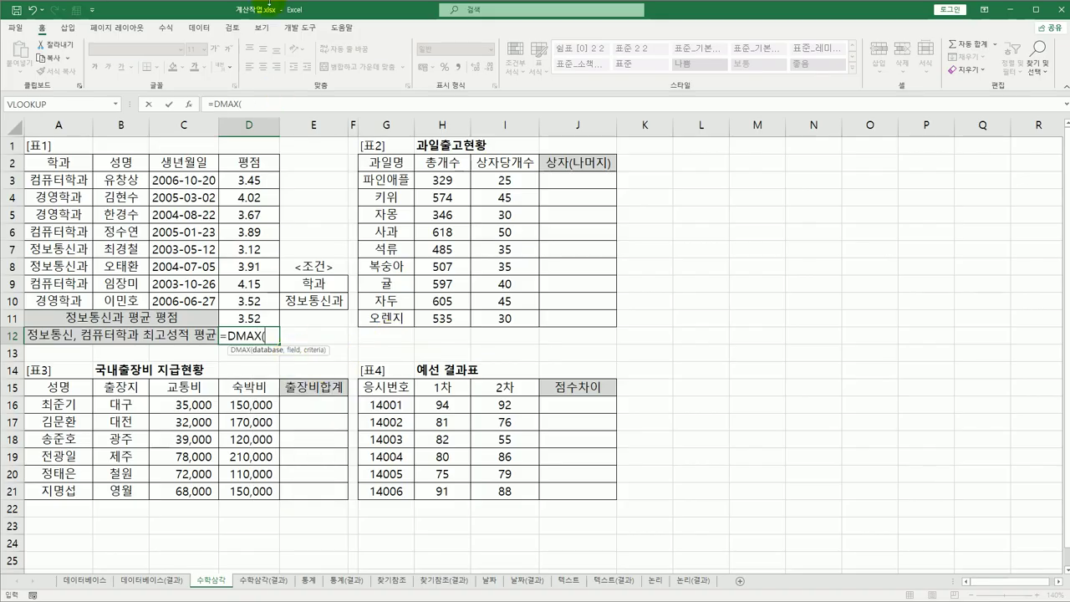
click(188, 104)
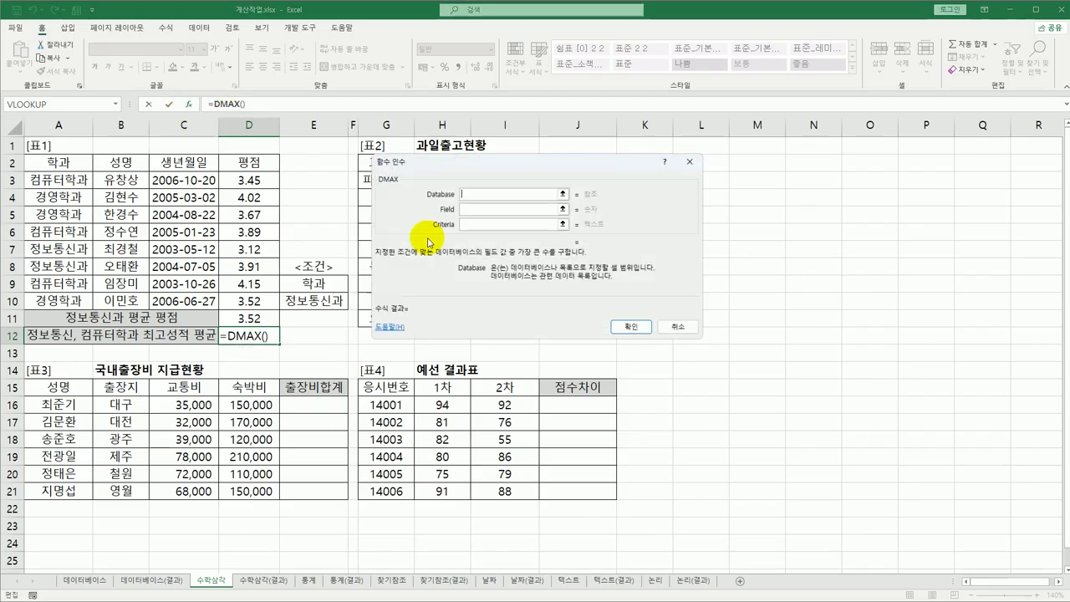
- Complete the DMAX function in D12 with database A2:D10, field D2 and criteria E9:E10
drag(75, 168, 240, 306)
click(473, 210)
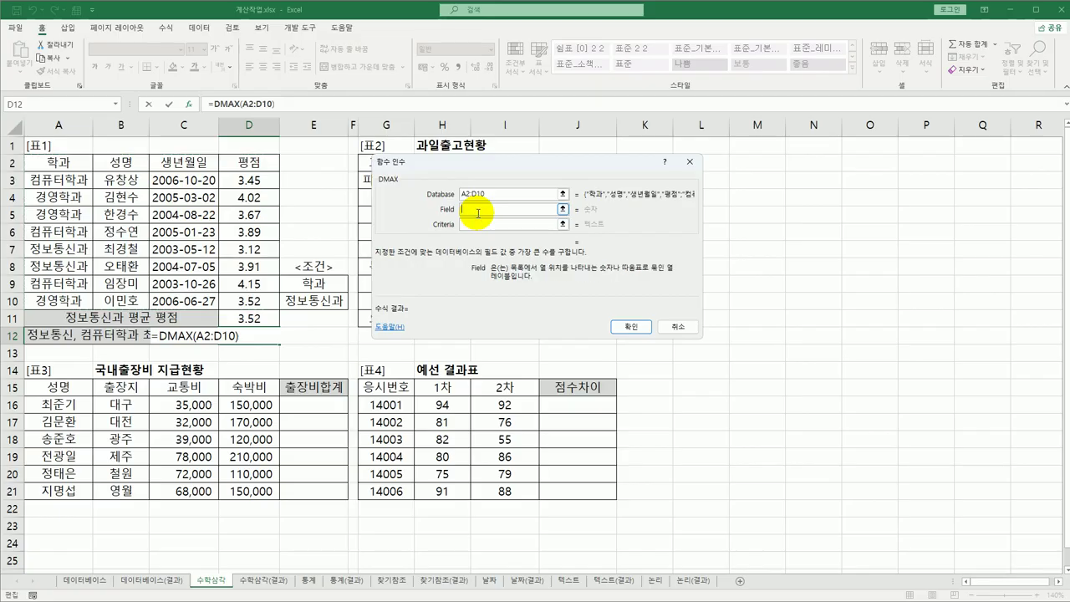
click(257, 166)
click(479, 222)
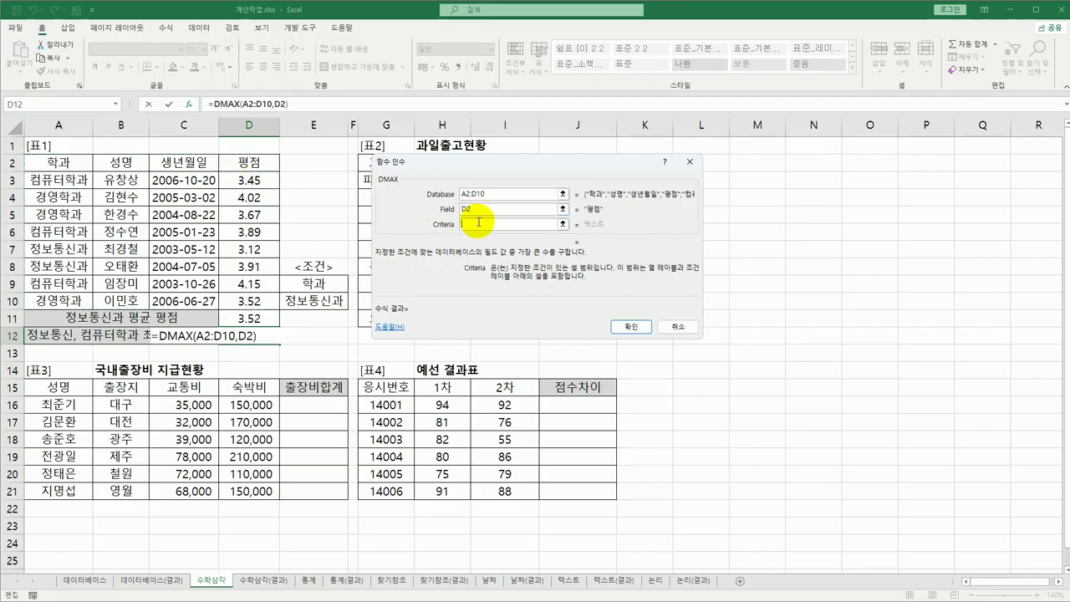
drag(332, 284, 341, 300)
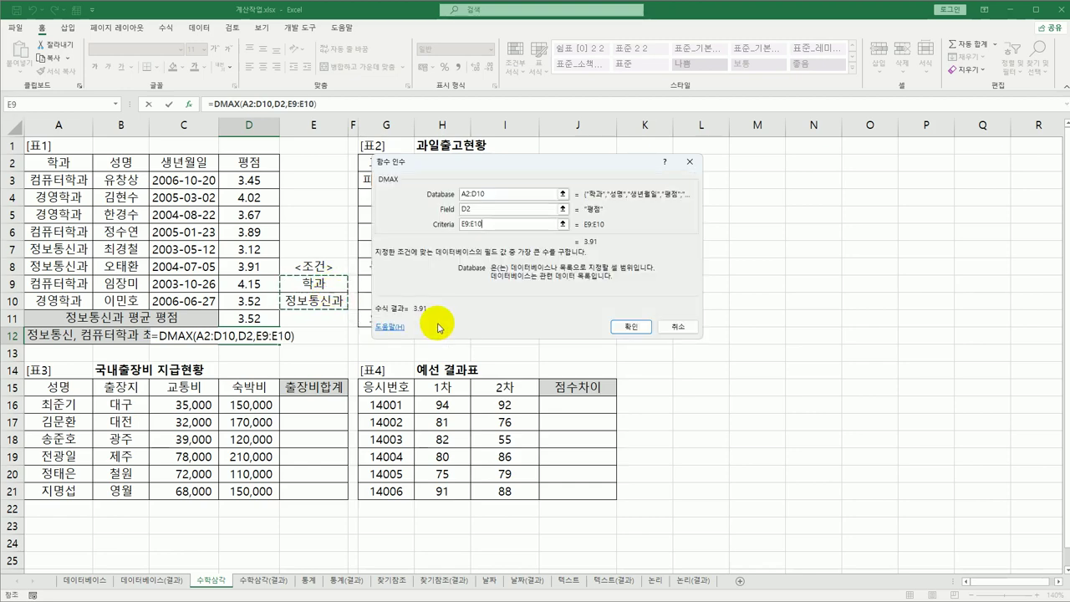
click(632, 327)
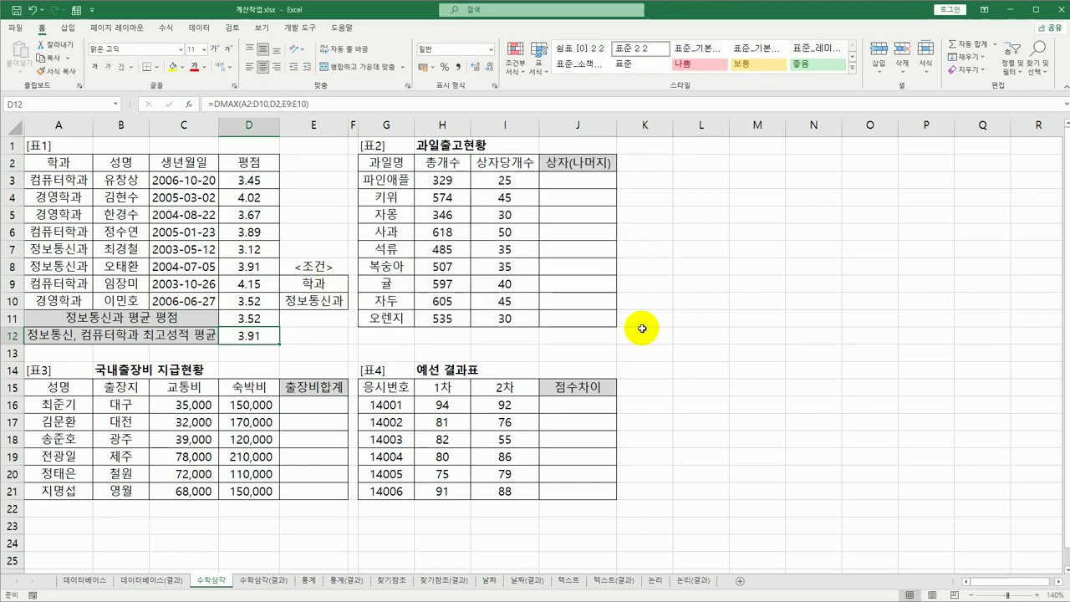
- Wrap the DMAX formula in D12 in an AVERAGE function and add a copy of the DMAX expression as its second argument
double_click(236, 338)
click(161, 336)
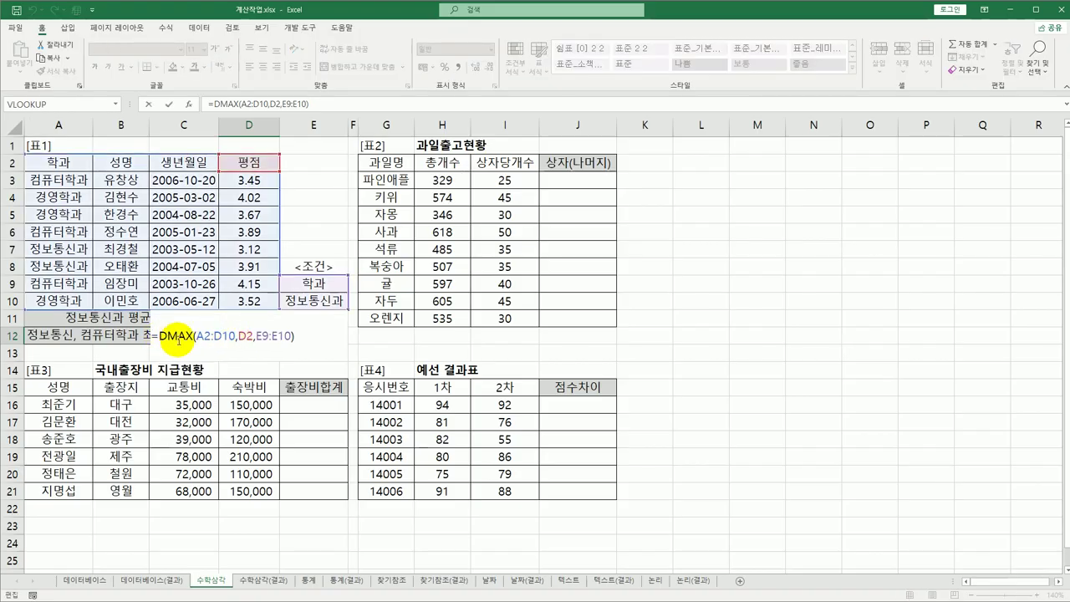
text(ave)
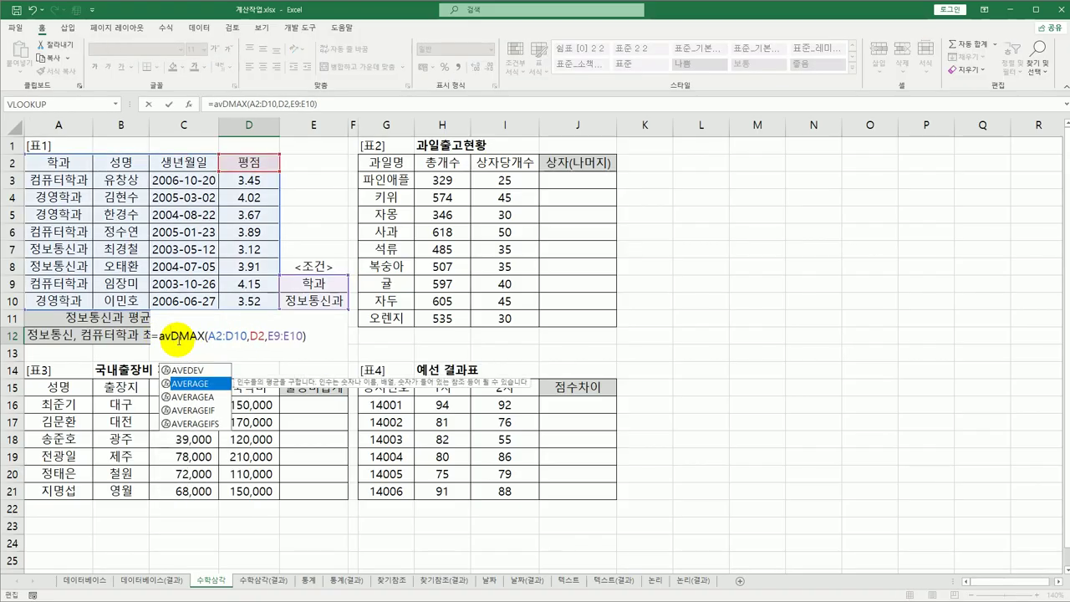
key(Tab)
key(shift+End)
key(ctrl+c)
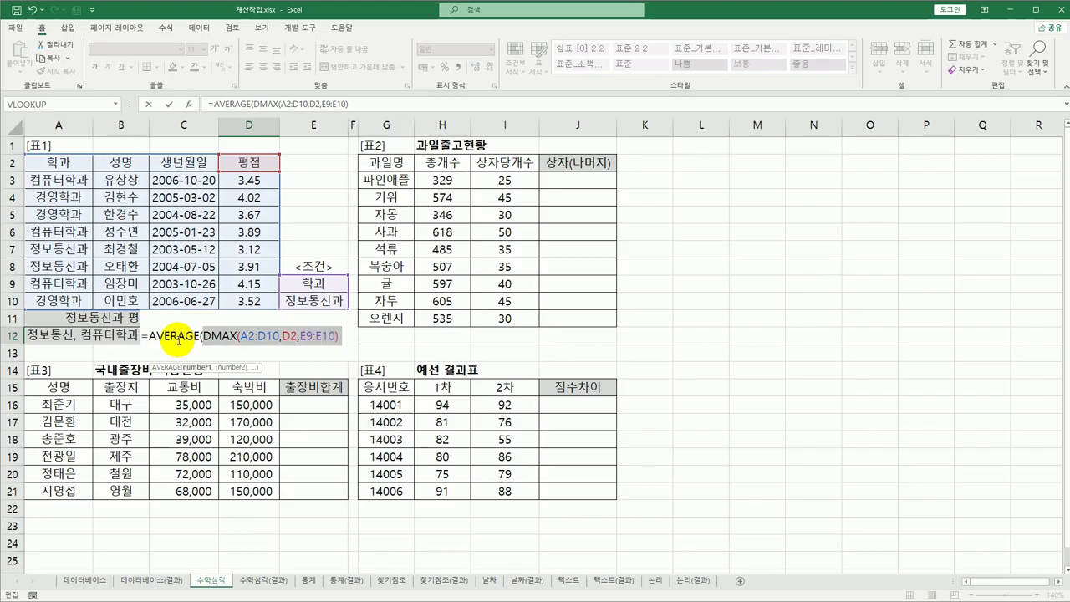
click(345, 336)
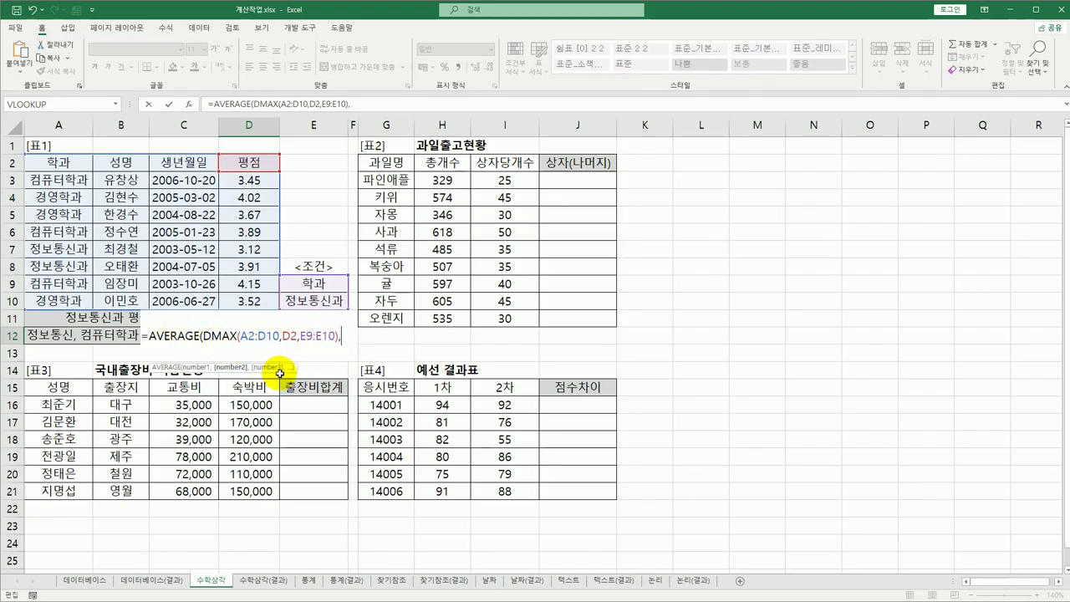
text(,)
key(ctrl+v)
- Set the second DMAX's criteria in D12 to A2:A3 and accept the formula with the missing closing parenthesis added
click(310, 336)
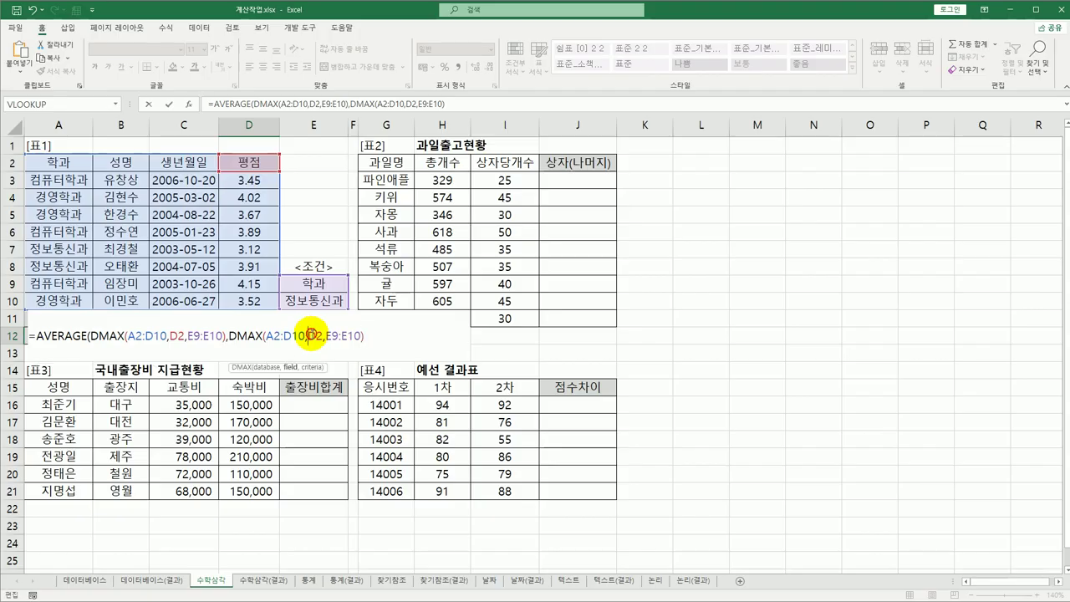
click(188, 104)
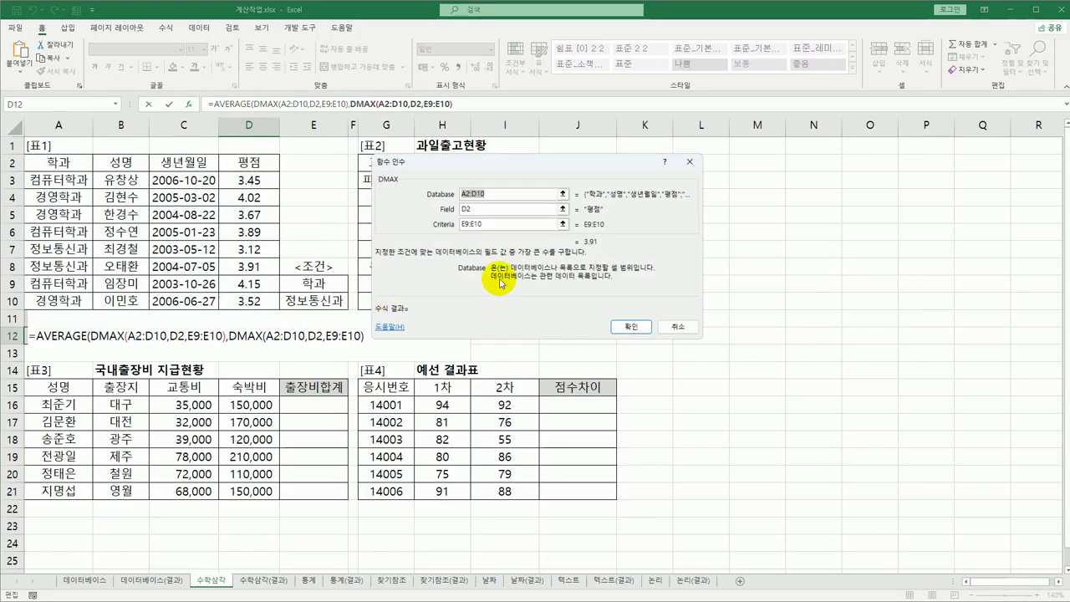
drag(491, 226, 418, 220)
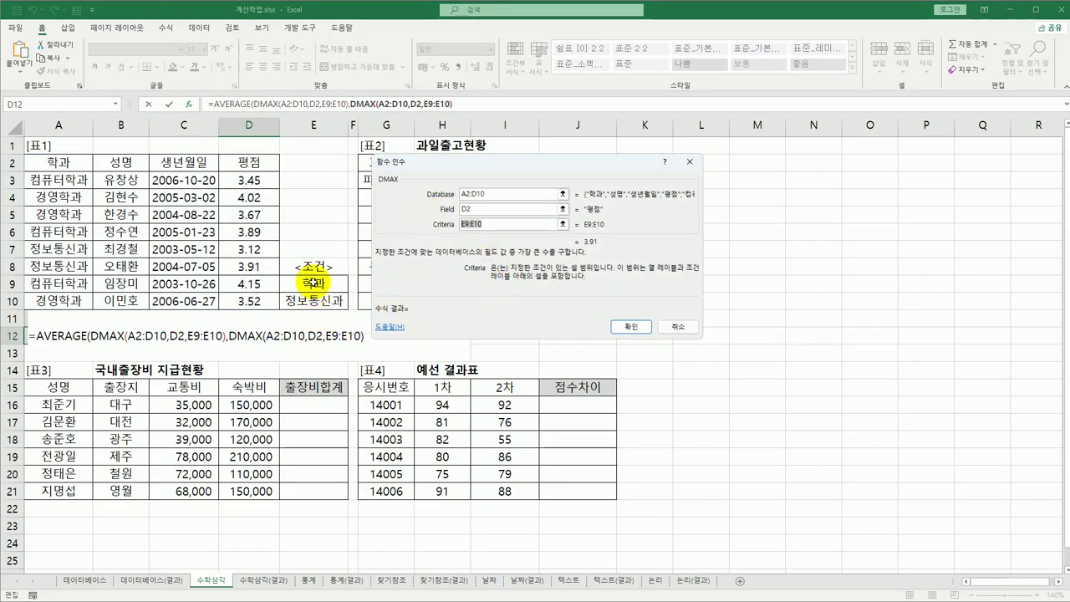
drag(60, 162, 60, 179)
click(631, 326)
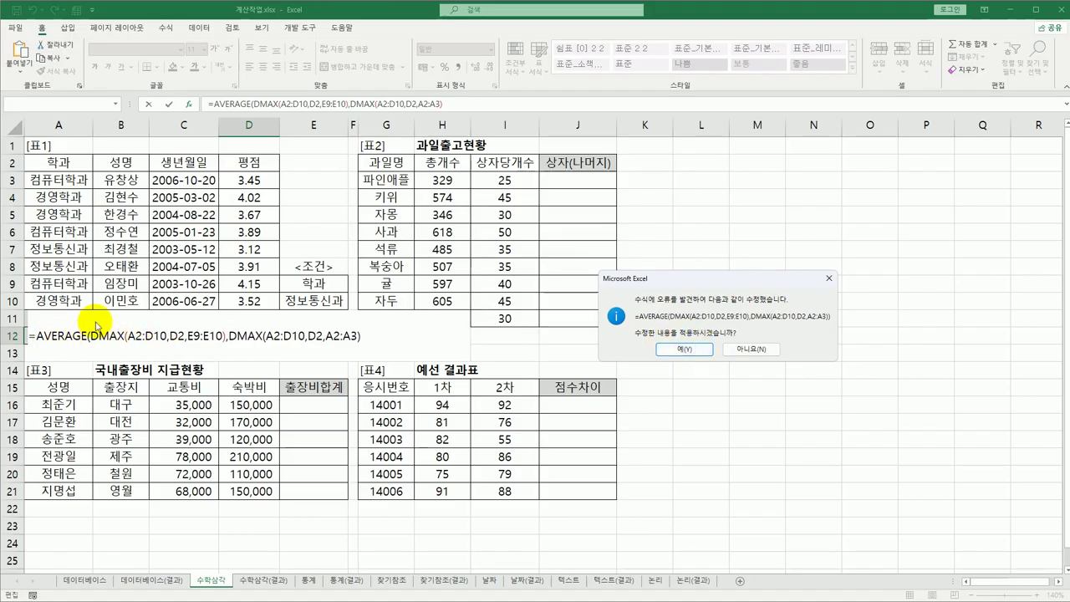
click(686, 350)
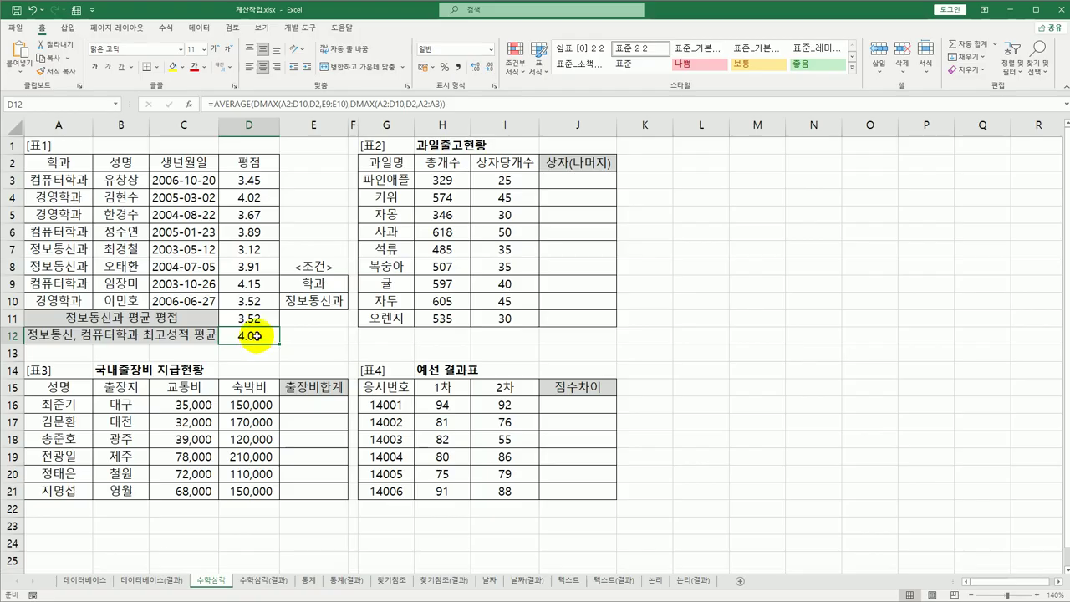
- Wrap the AVERAGE formula in D12 in a ROUNDUP function with 1 decimal digit
double_click(253, 335)
click(36, 335)
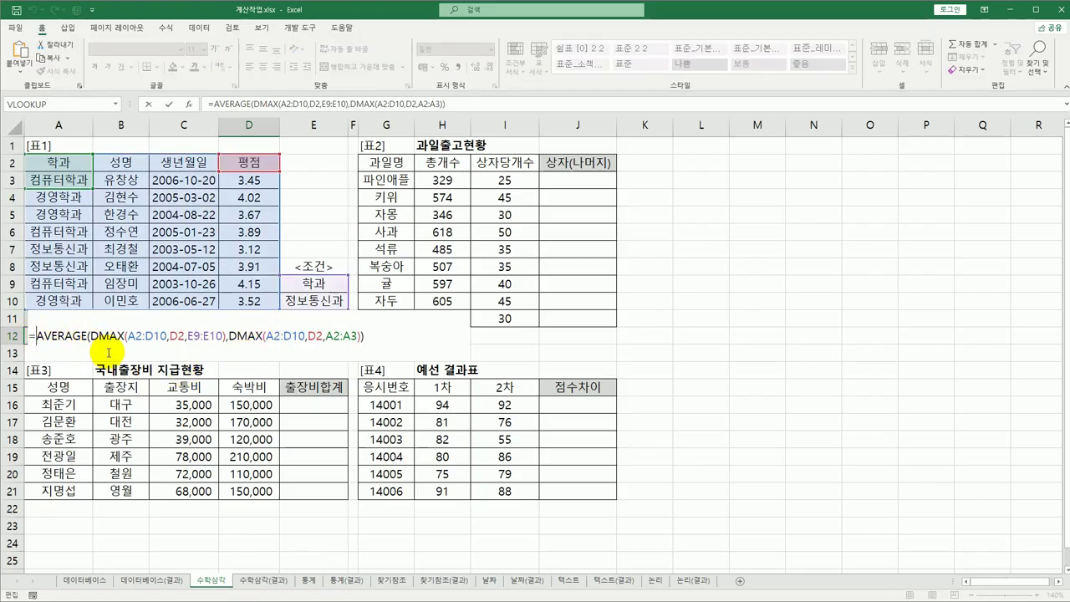
text(roun)
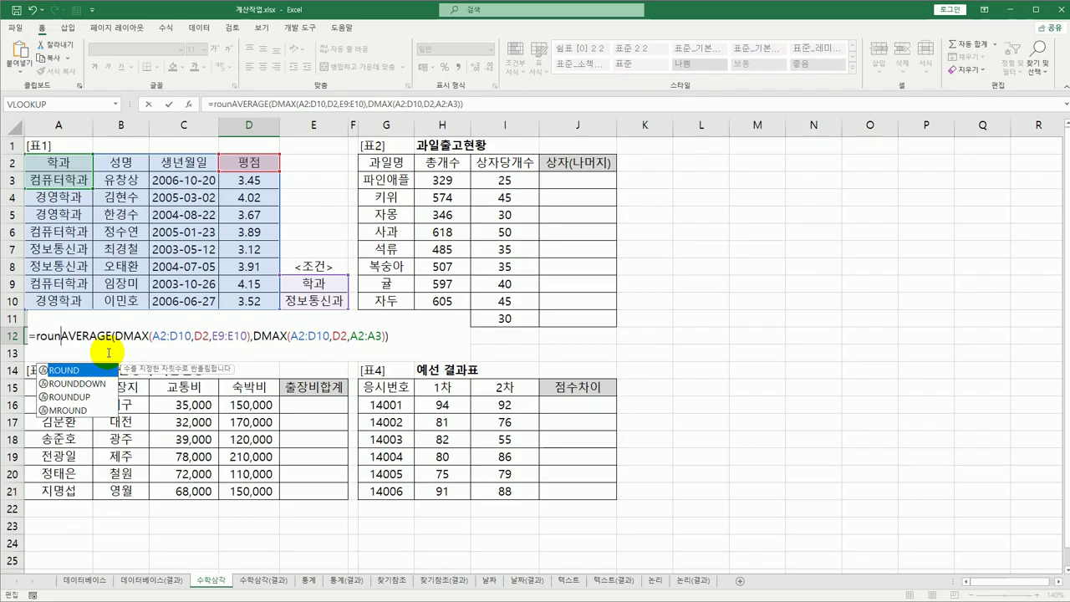
key(Down)
key(Down)
key(Tab)
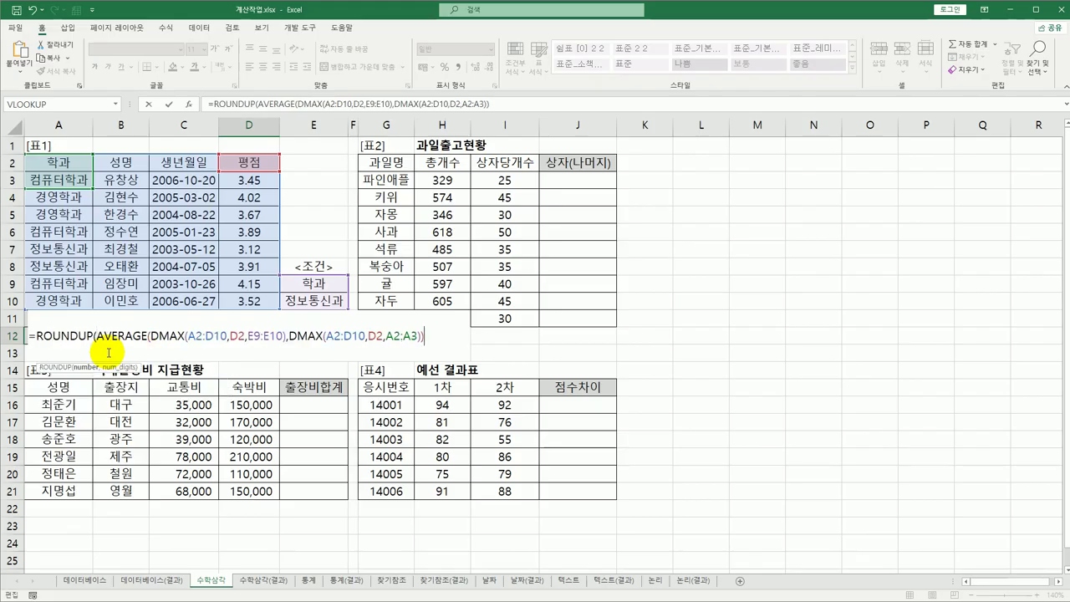
click(70, 336)
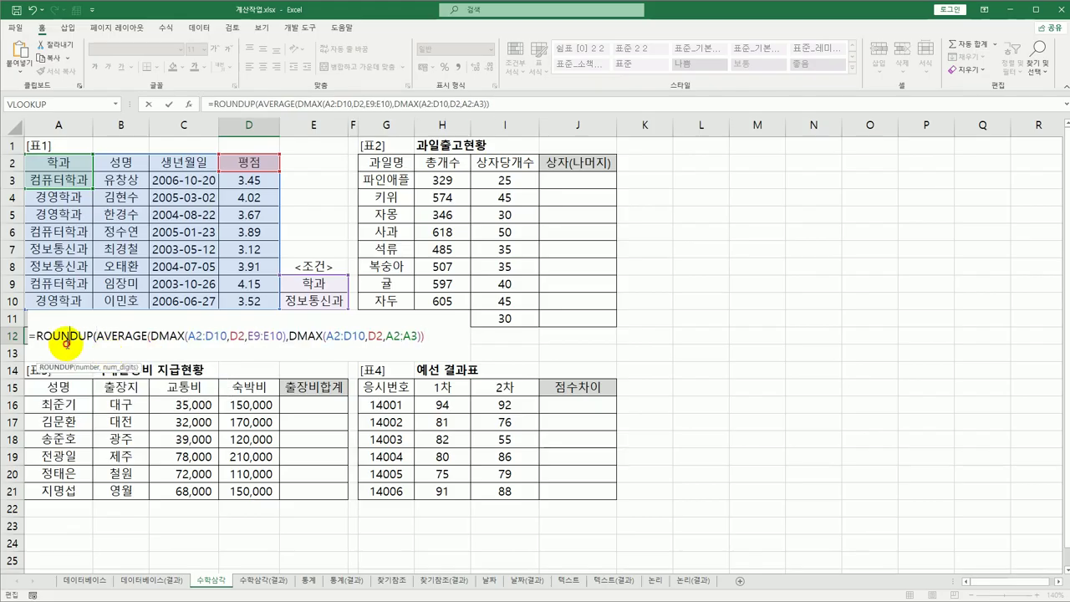
click(188, 105)
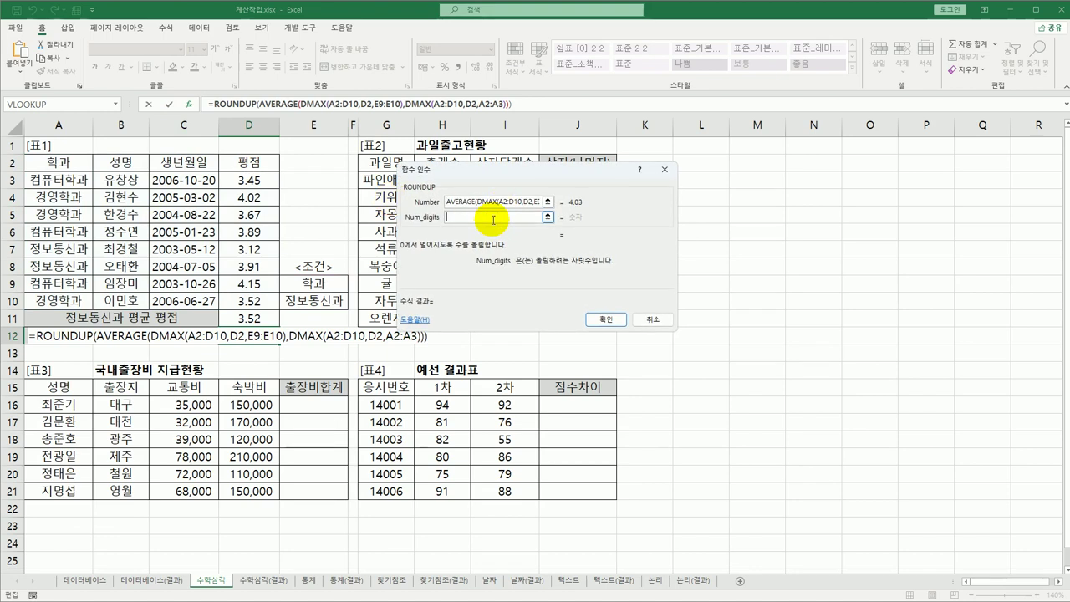
text(1)
click(602, 319)
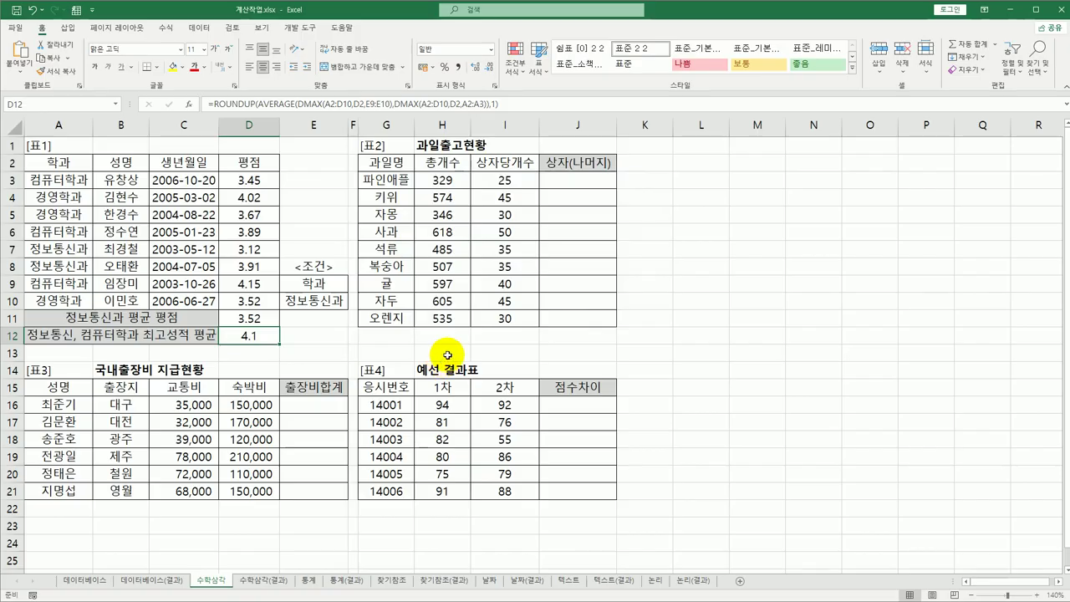
drag(320, 284, 323, 296)
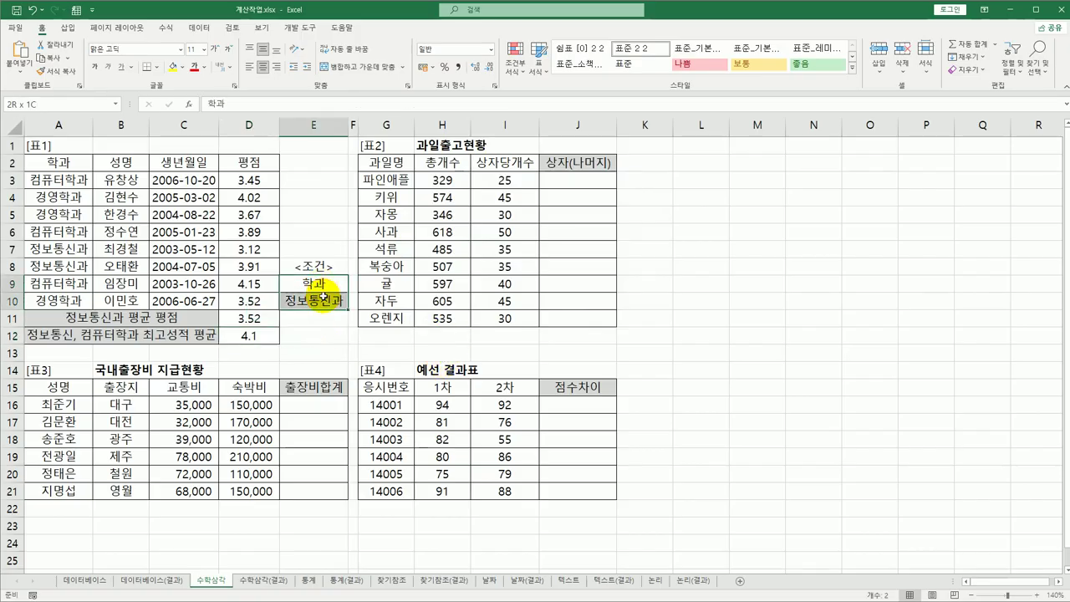
click(50, 165)
drag(51, 174, 42, 177)
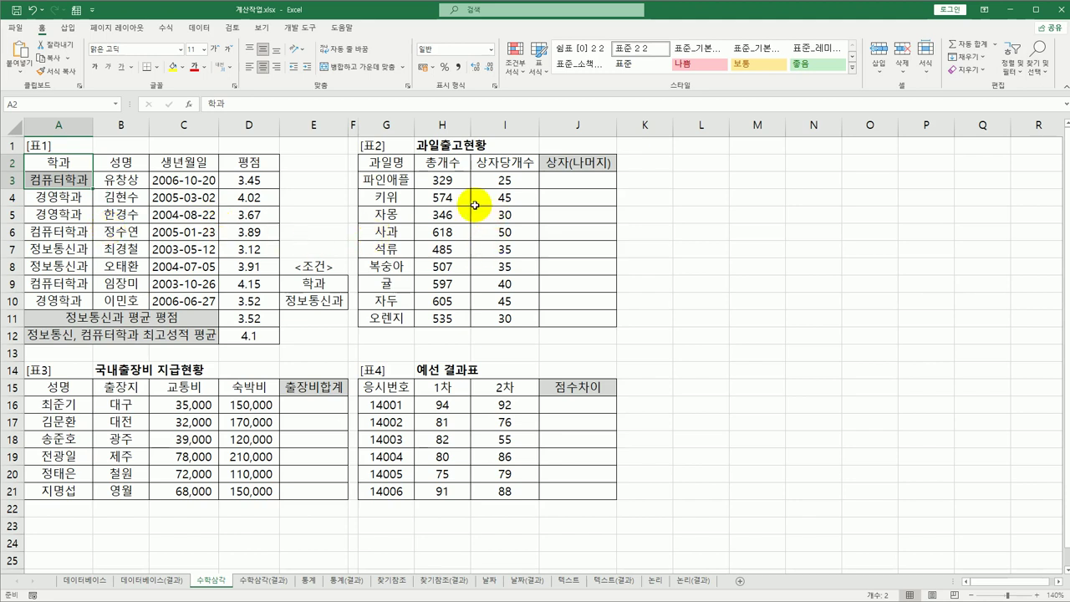
click(408, 178)
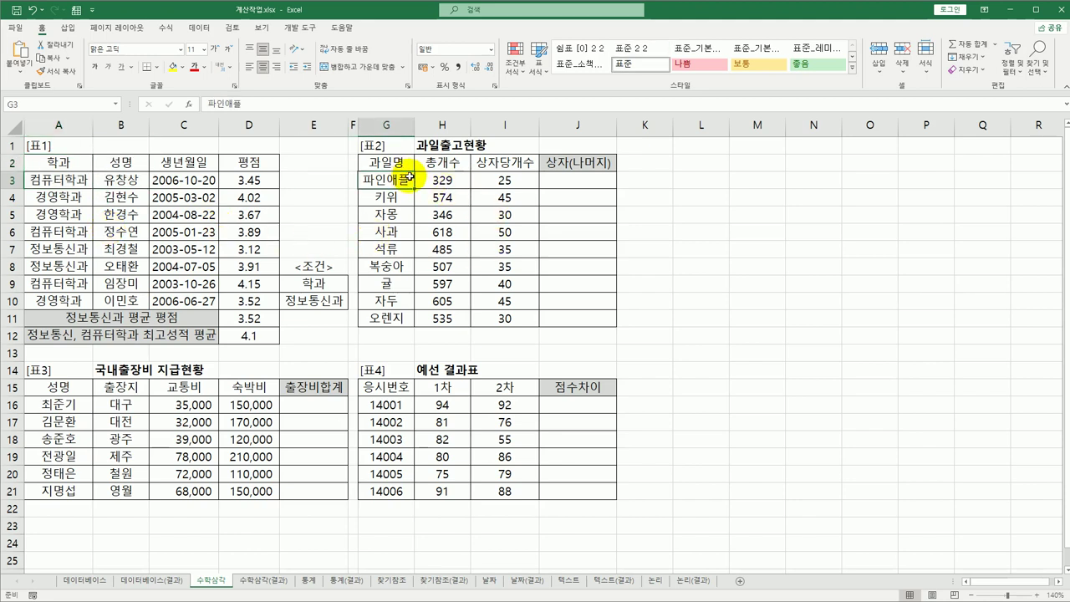
click(464, 178)
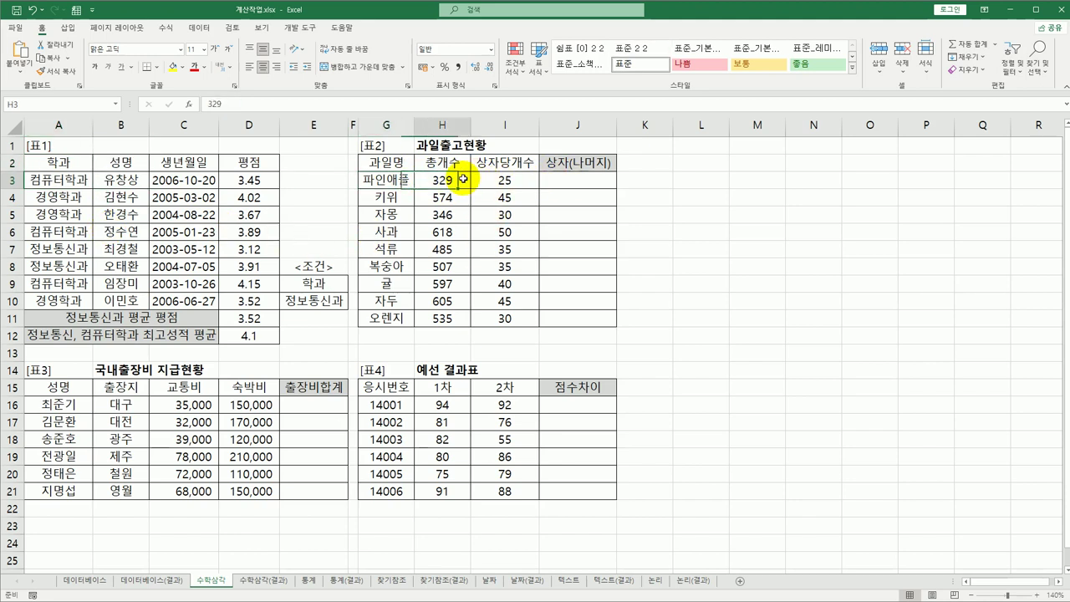
click(515, 184)
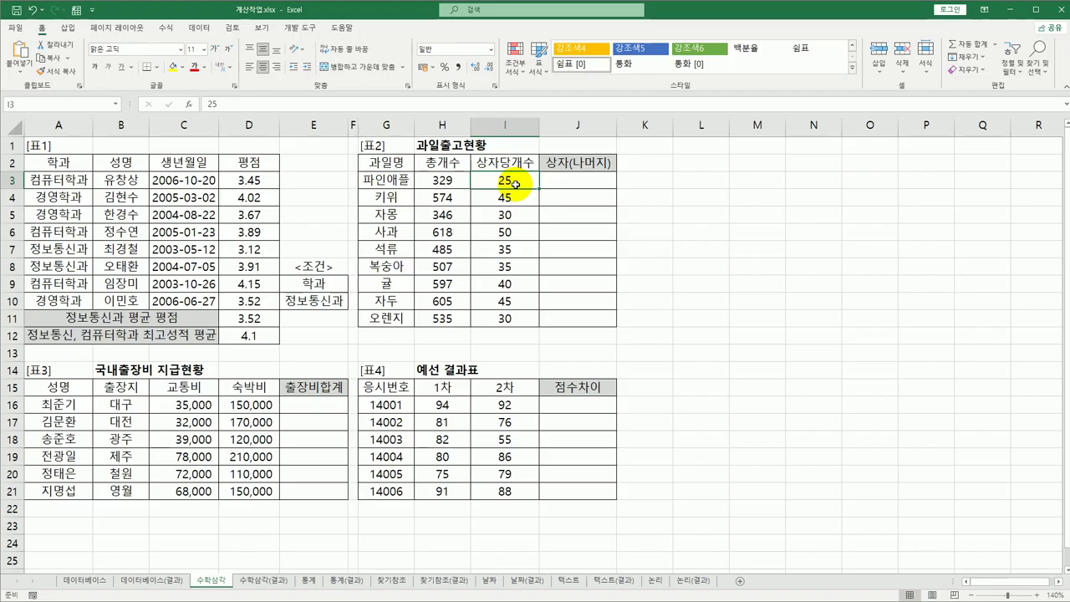
- Enter =H3/I3 in J3 to divide the total count by the per-box count, and fill the formula down to J11
click(587, 182)
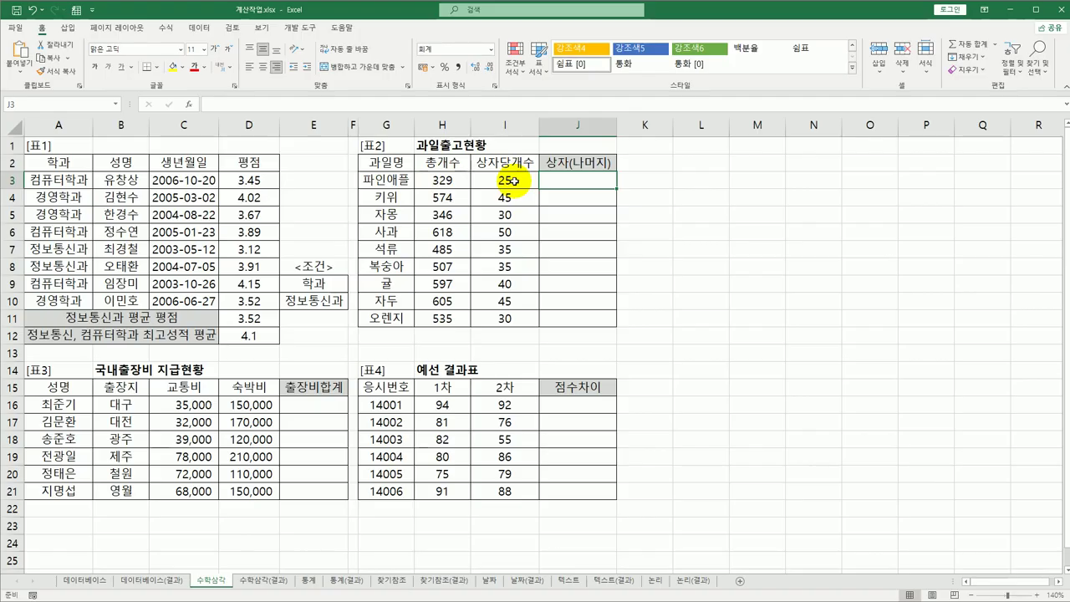
text(=)
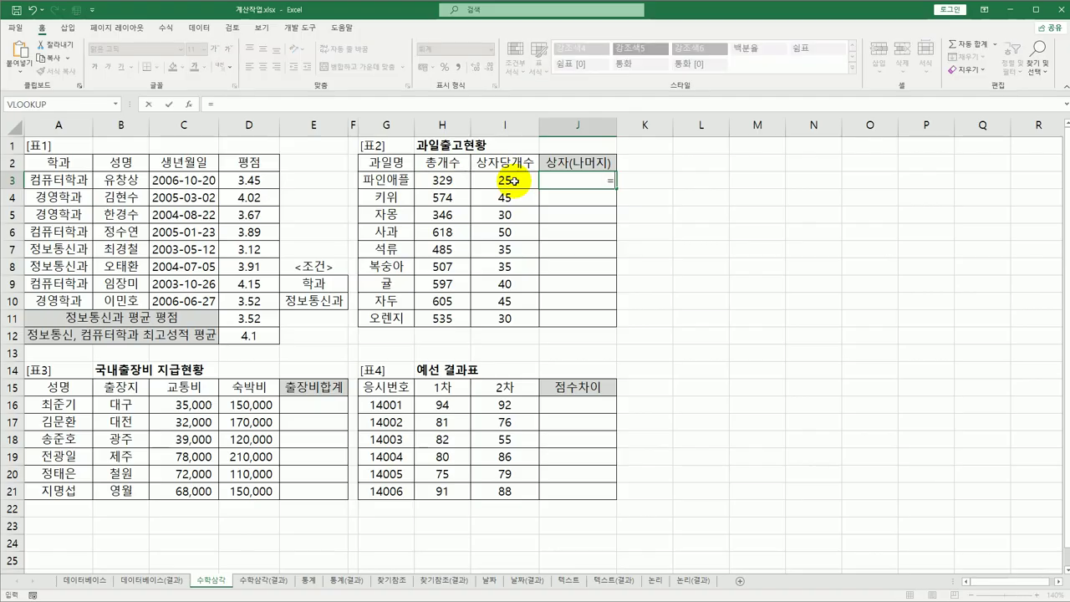
key(Left)
key(Left)
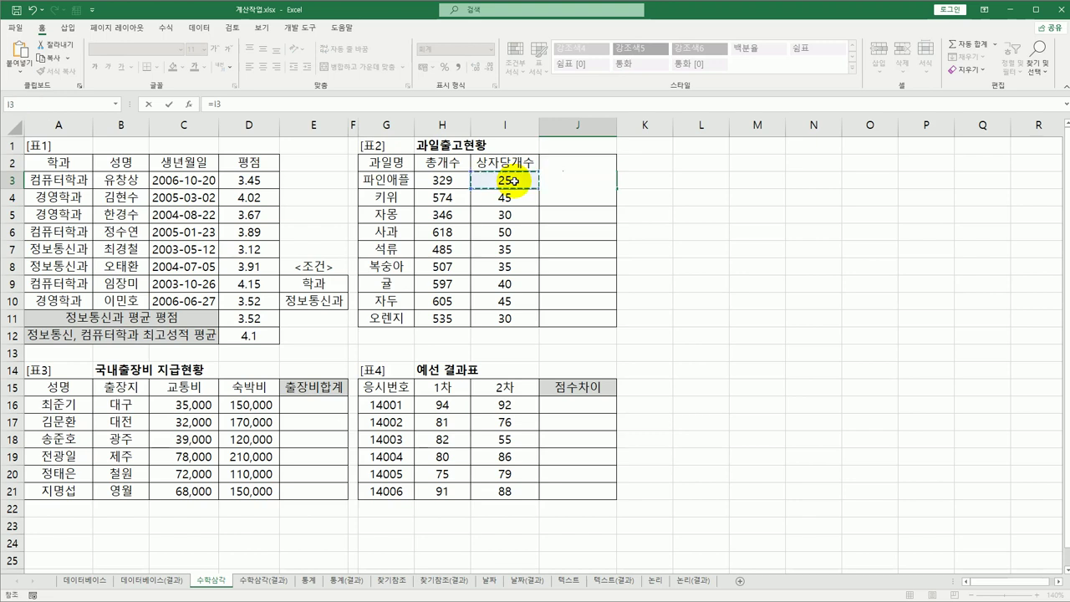
text(/)
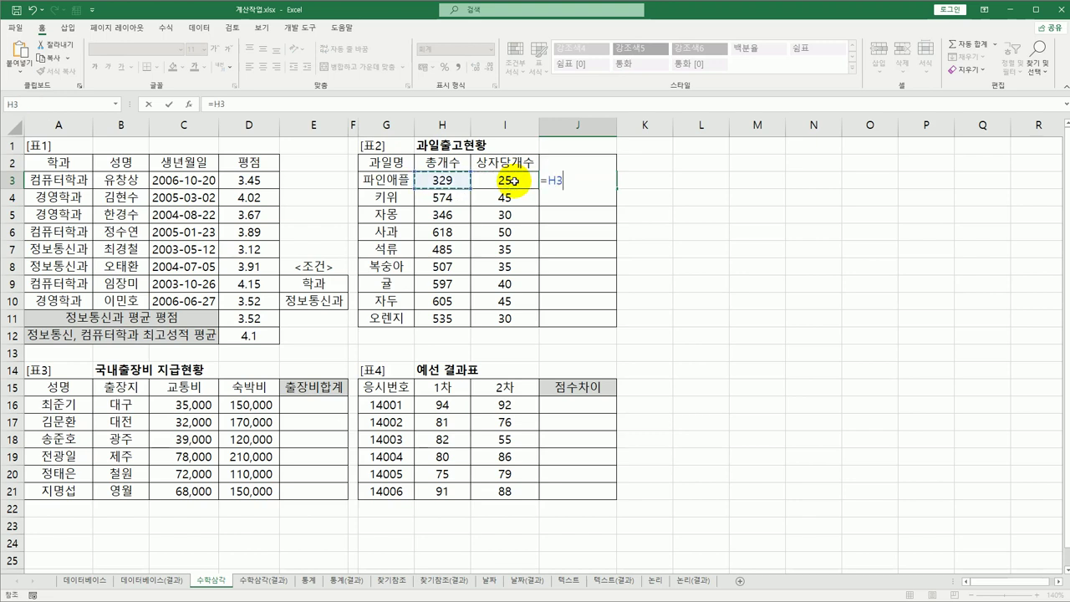
key(Left)
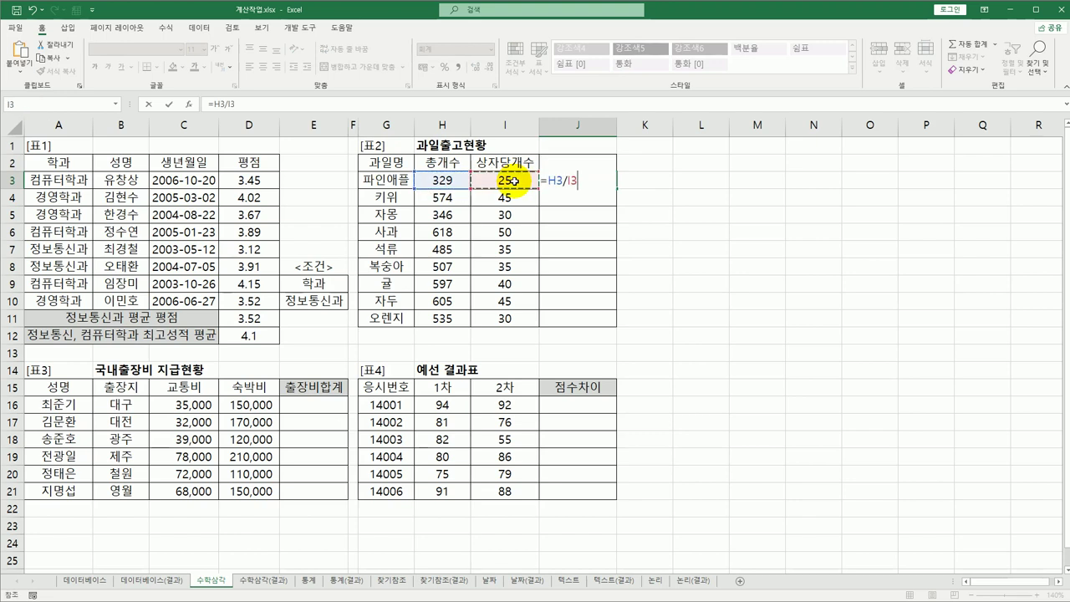
key(Return)
click(591, 178)
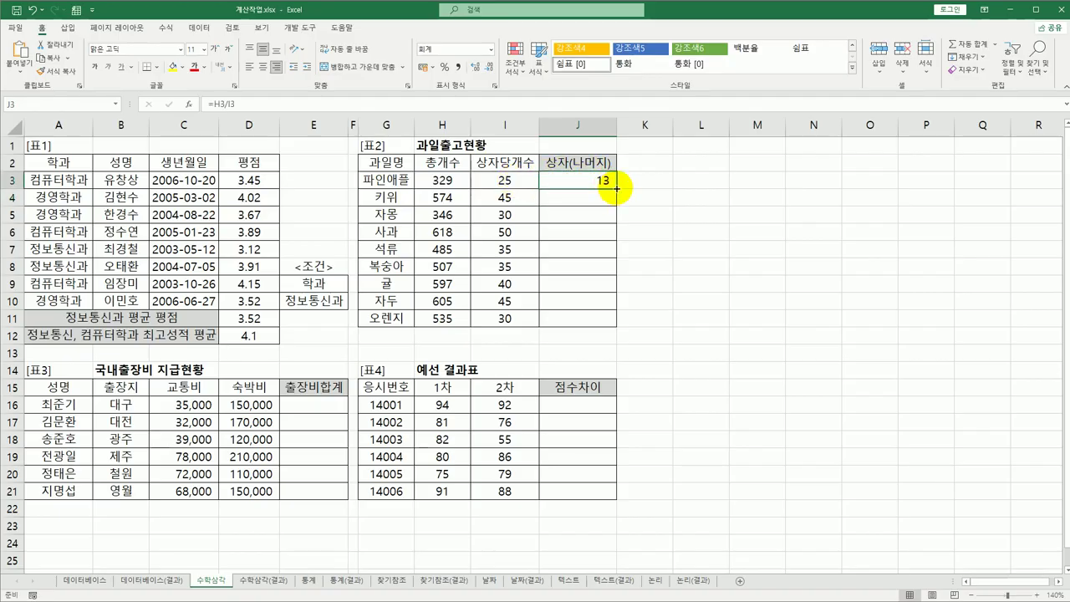
drag(615, 187, 610, 327)
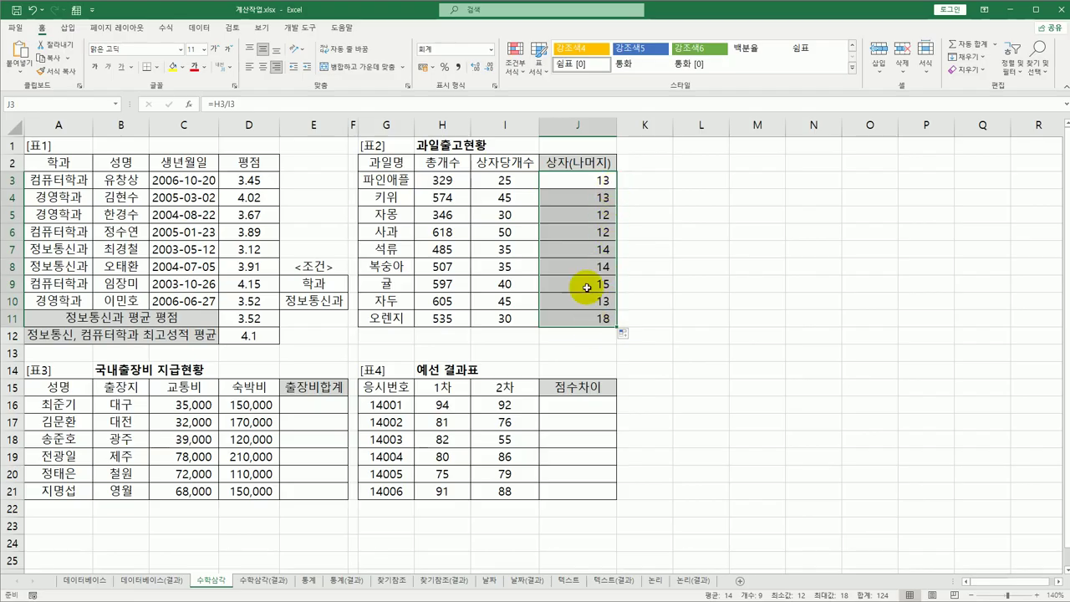
- Try the 일반 number format on the division results in J3:J11, and undo it
click(490, 49)
click(478, 67)
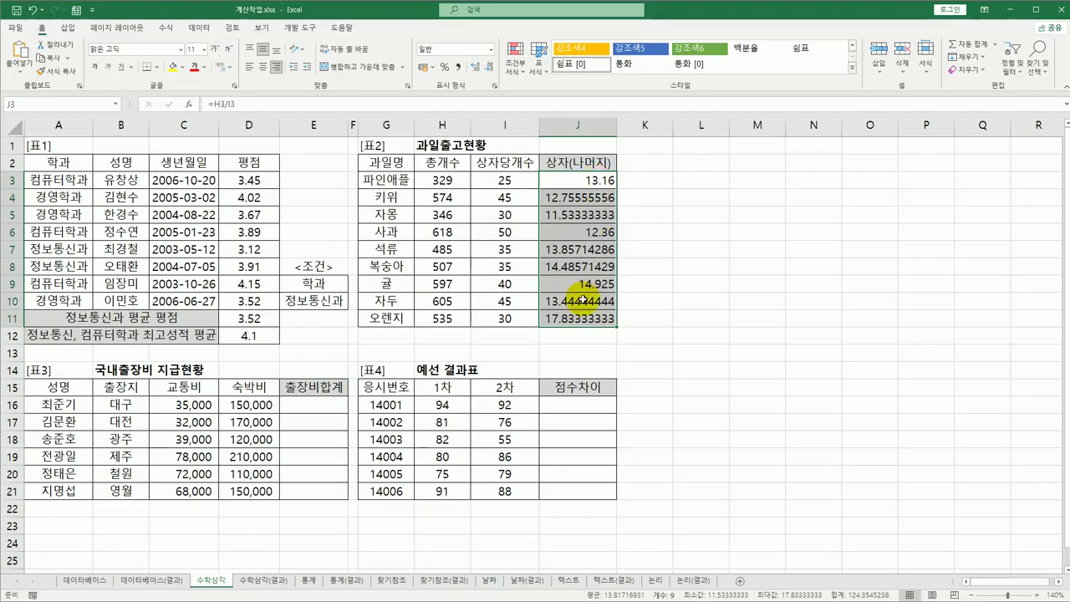
click(35, 10)
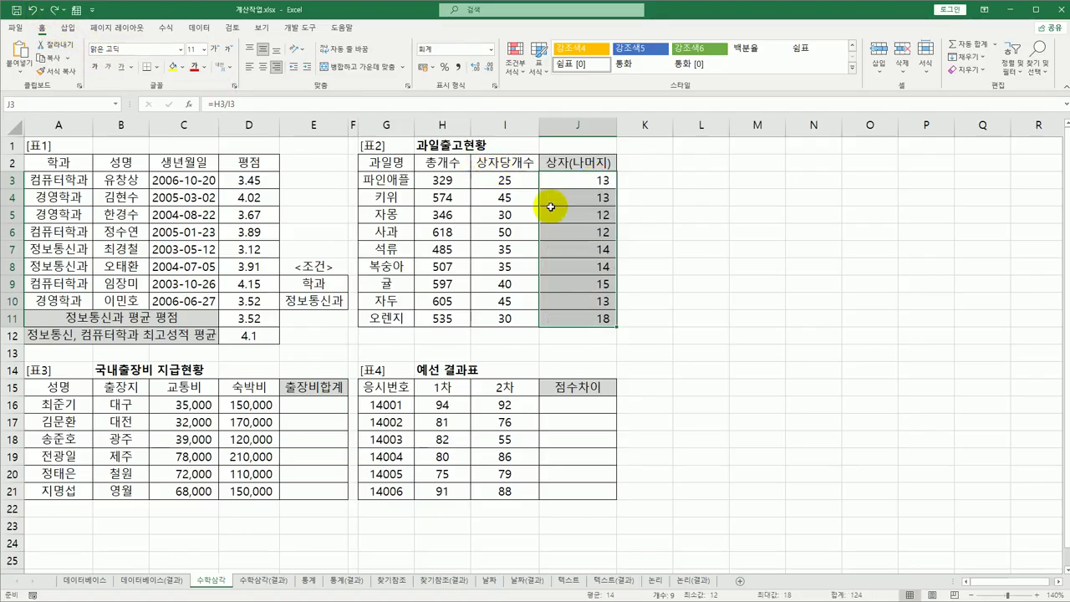
- Wrap the division in J3 in an INT function and fill the formula down to J11
double_click(595, 180)
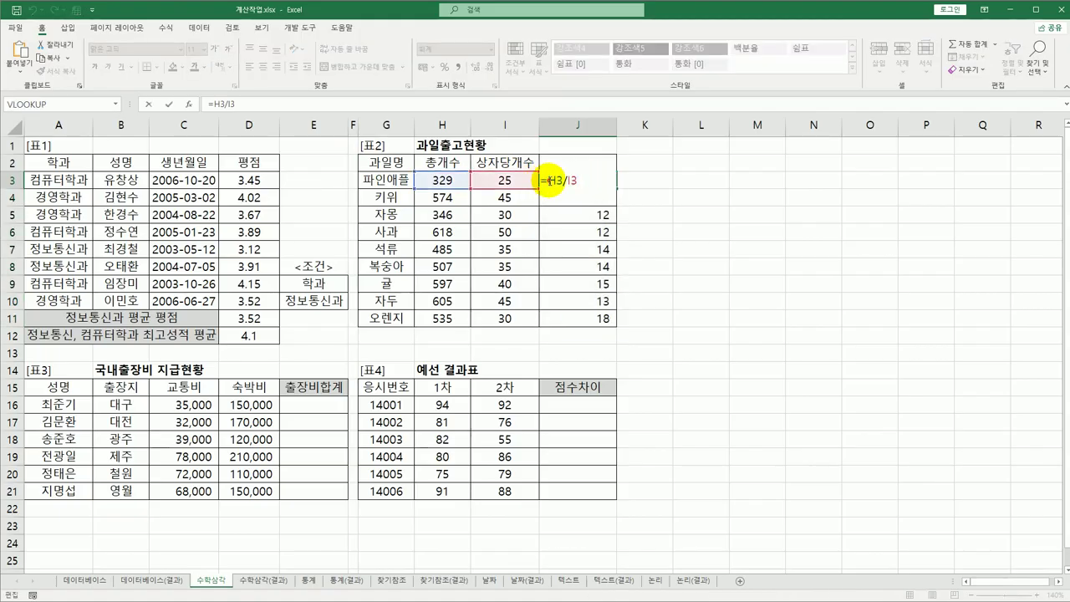
key(Home)
key(Right)
text(int()
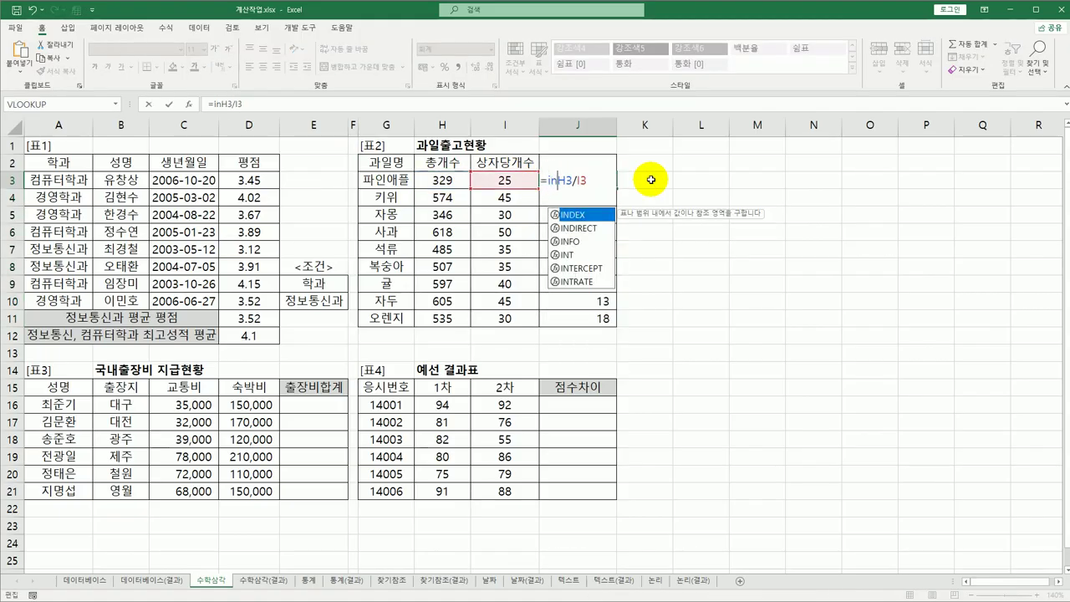
text())
key(Return)
click(608, 183)
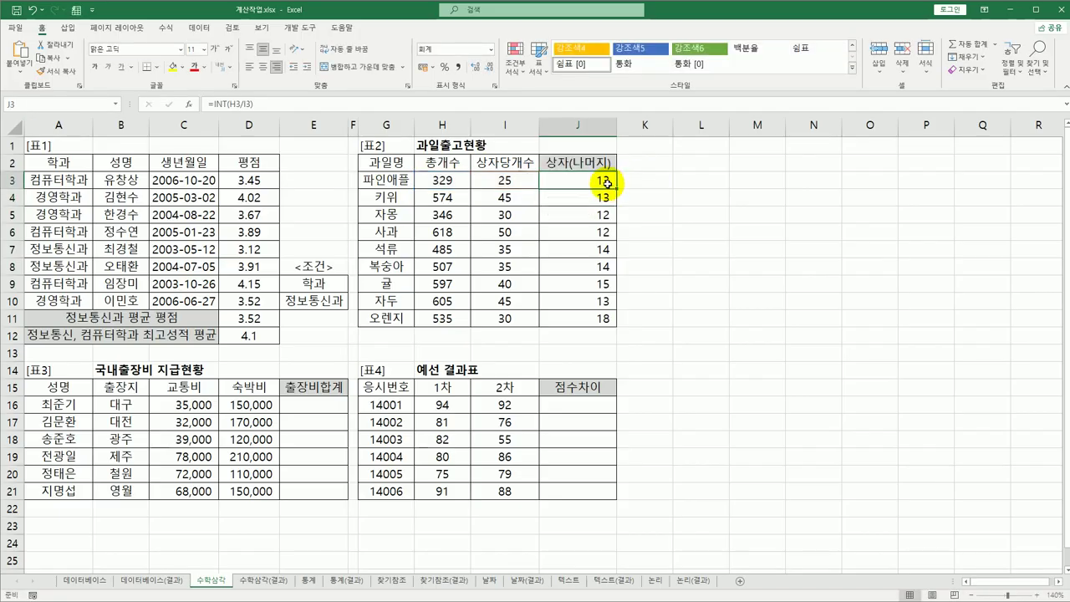
drag(614, 189, 609, 321)
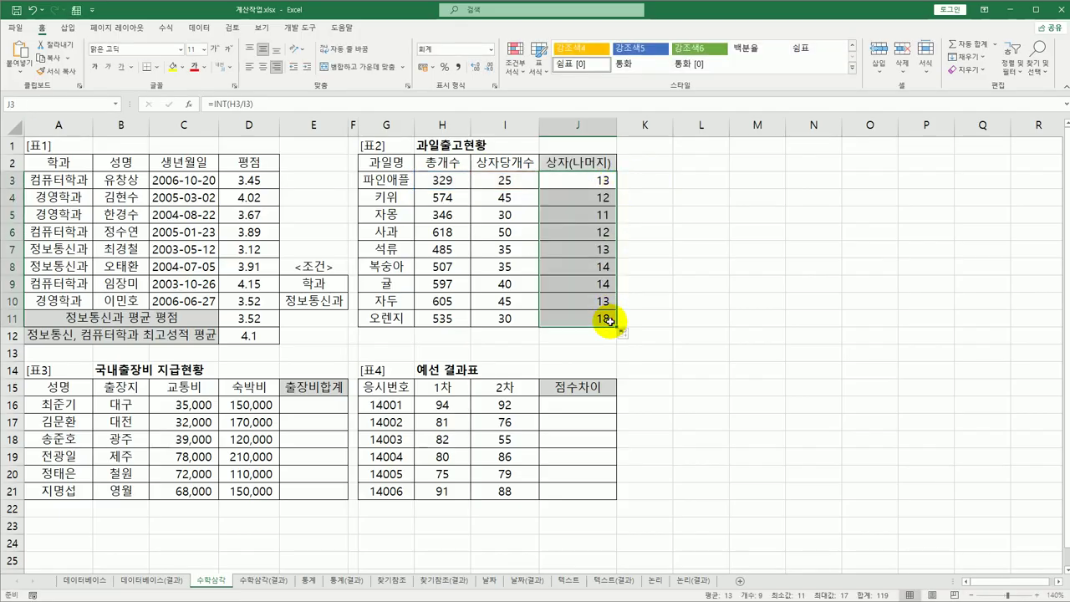
- Check the INT results in J3:J11 under the 일반 number format, and undo the format change
click(490, 49)
click(478, 67)
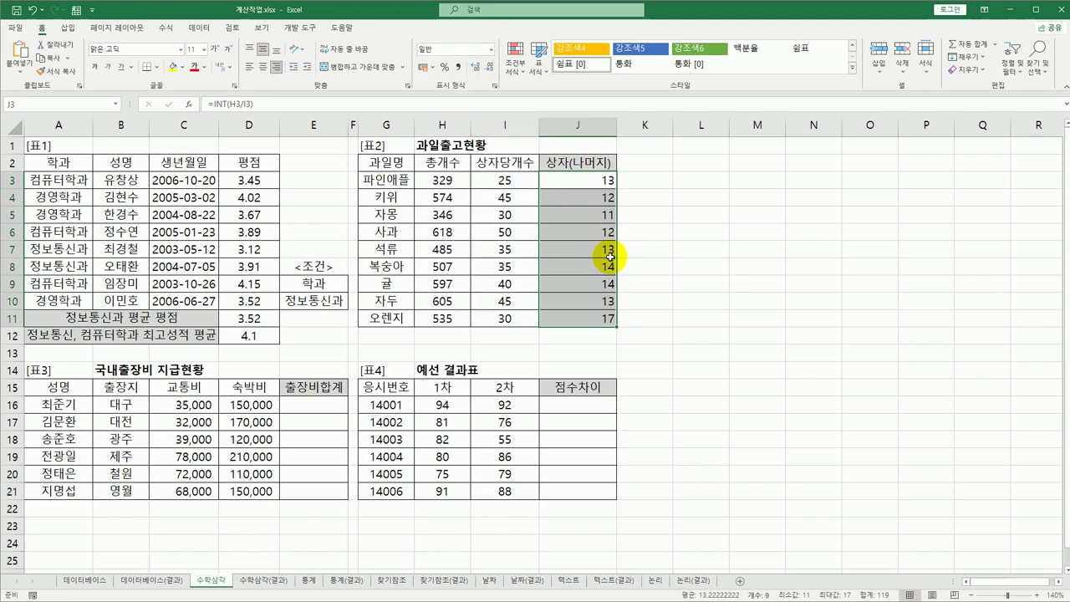
click(31, 10)
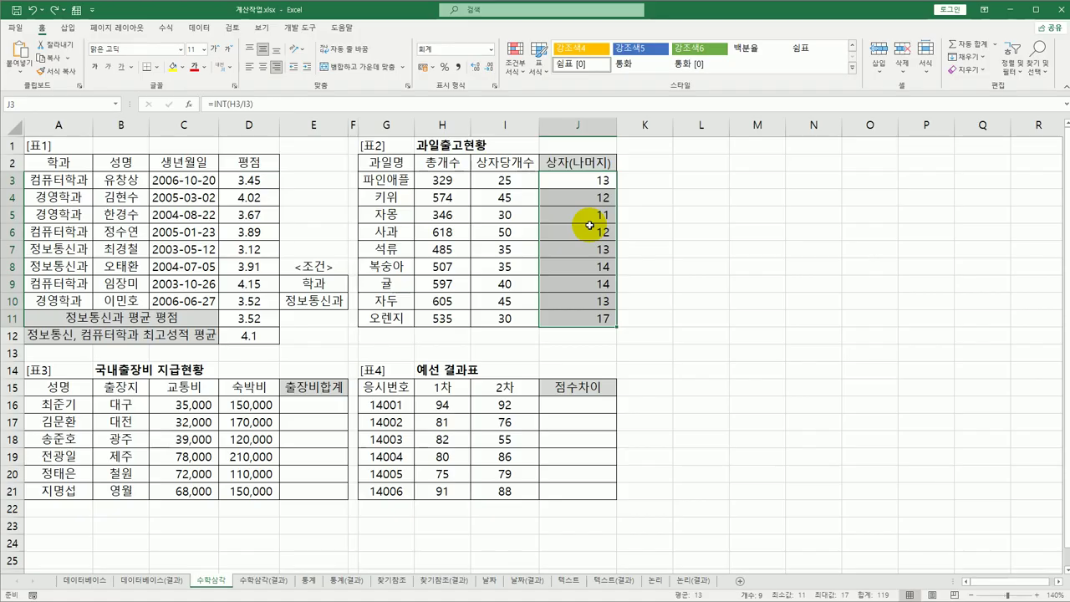
- Append an opening parenthesis as text and a MOD function with arguments H3 and I3 to the INT formula in J3
double_click(605, 179)
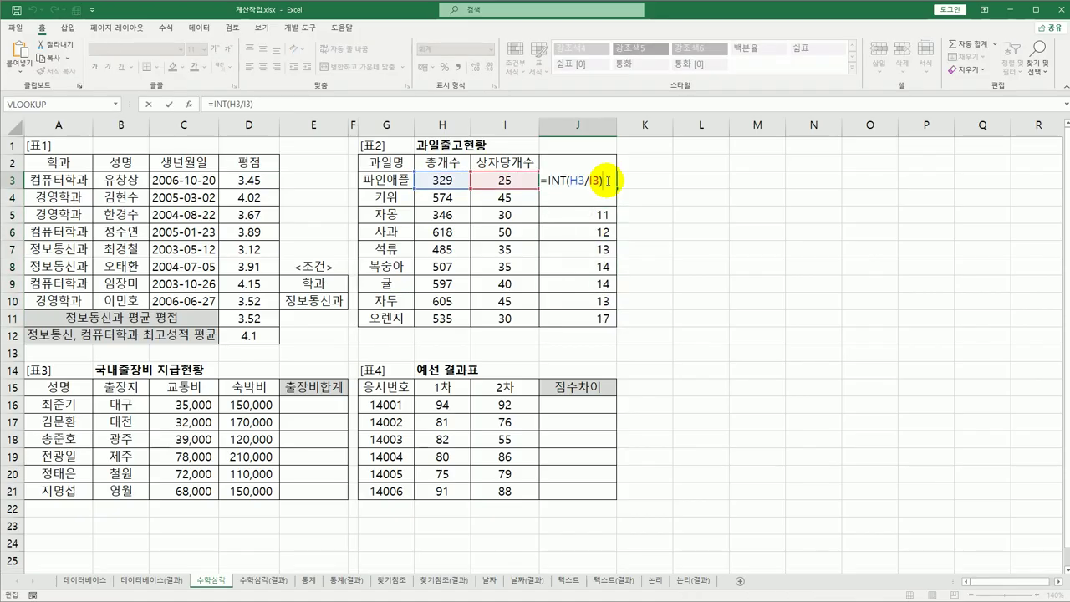
text(&"()
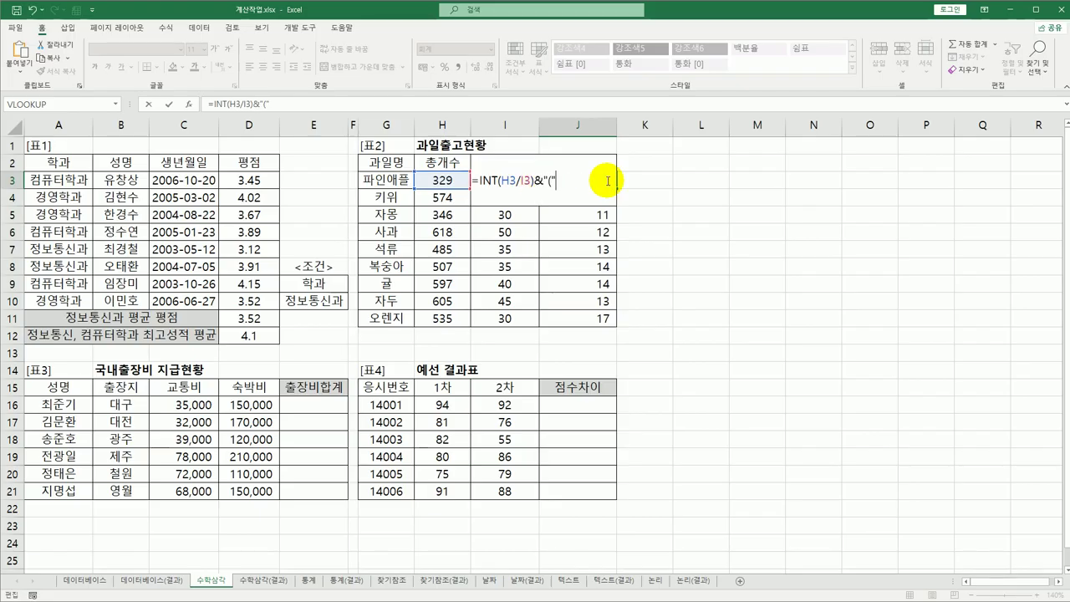
text("&)
text(MOD()
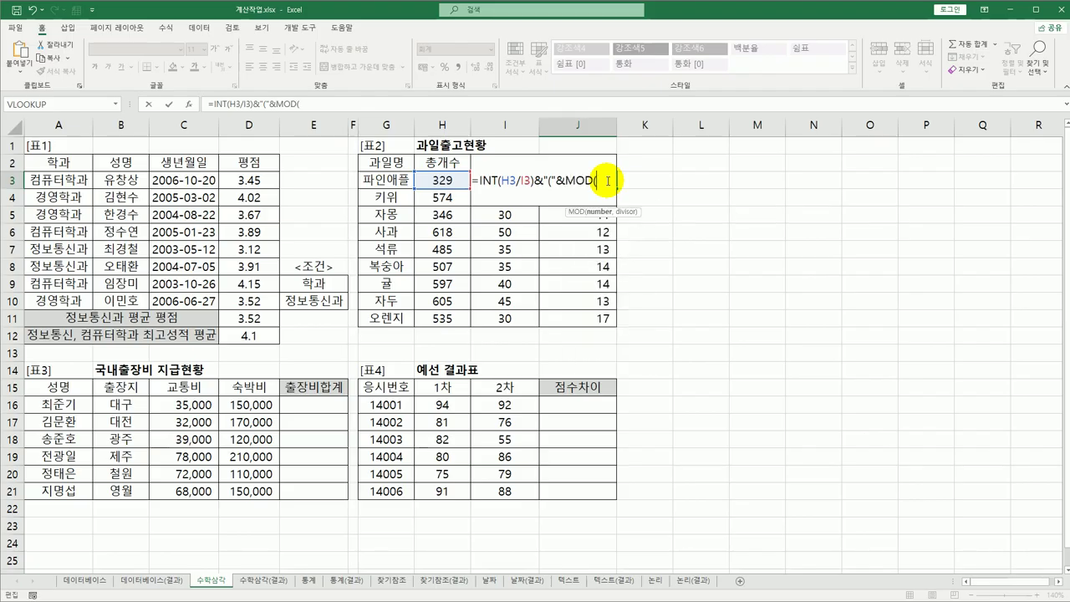
click(451, 179)
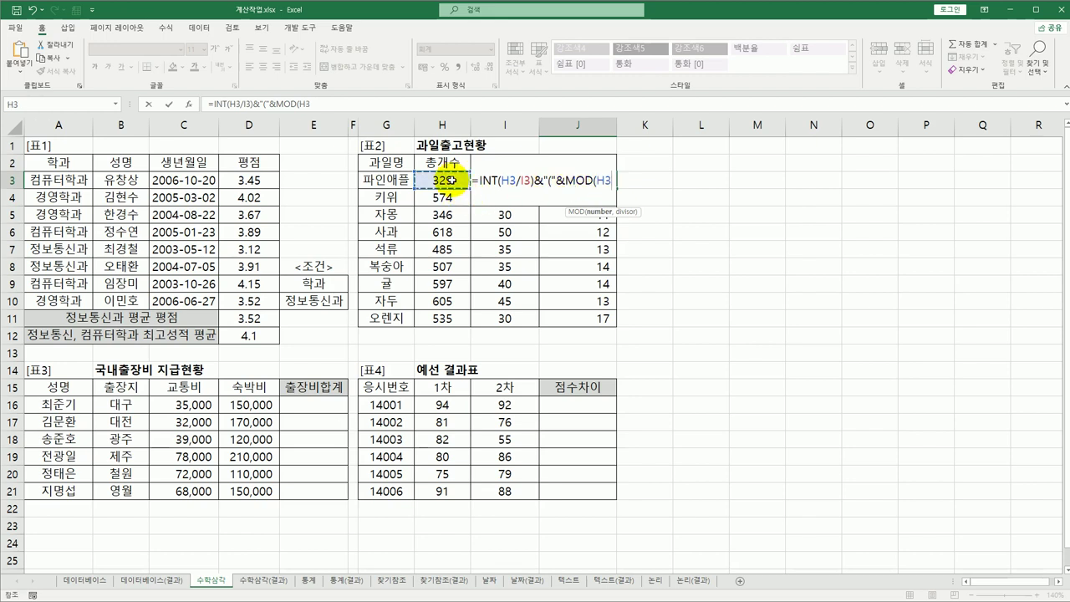
text(,)
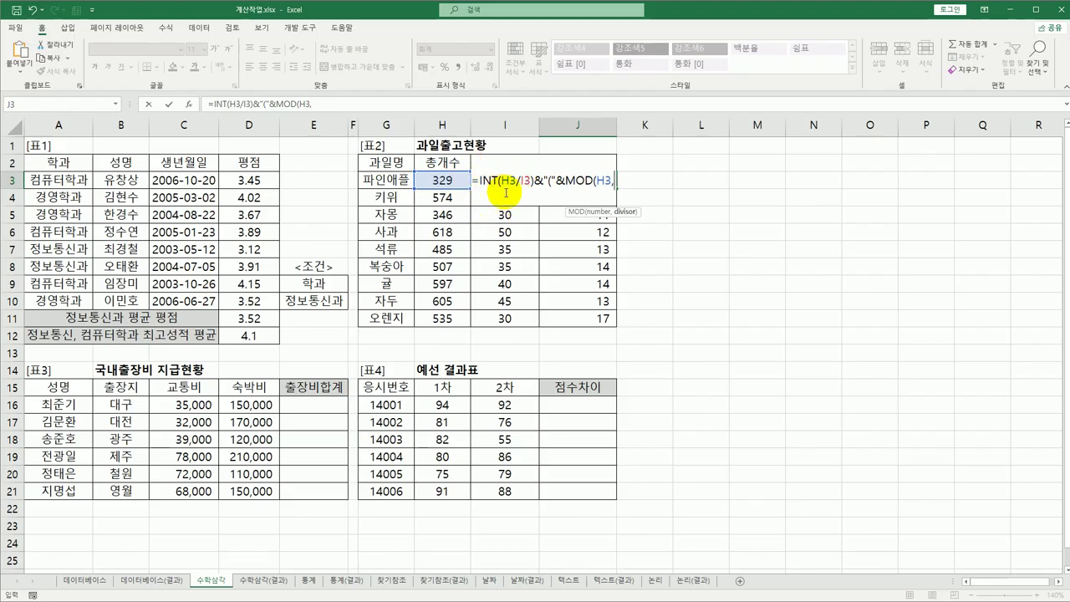
click(504, 214)
key(BackSpace)
text(3)
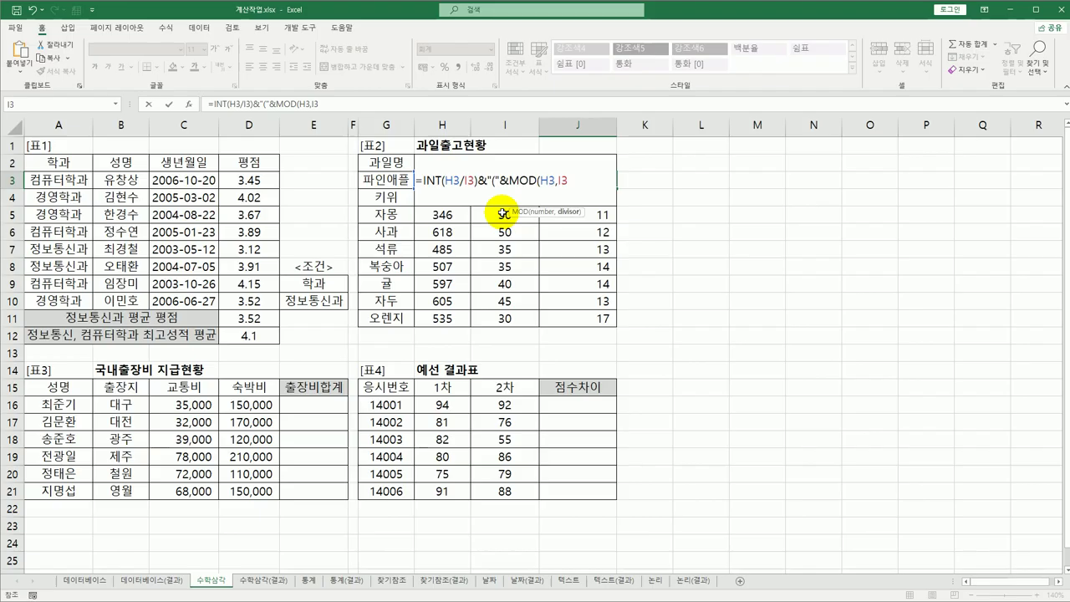
- Reset the MOD function's divisor to I3 in its function arguments and accept the formula in J3
click(549, 179)
click(192, 107)
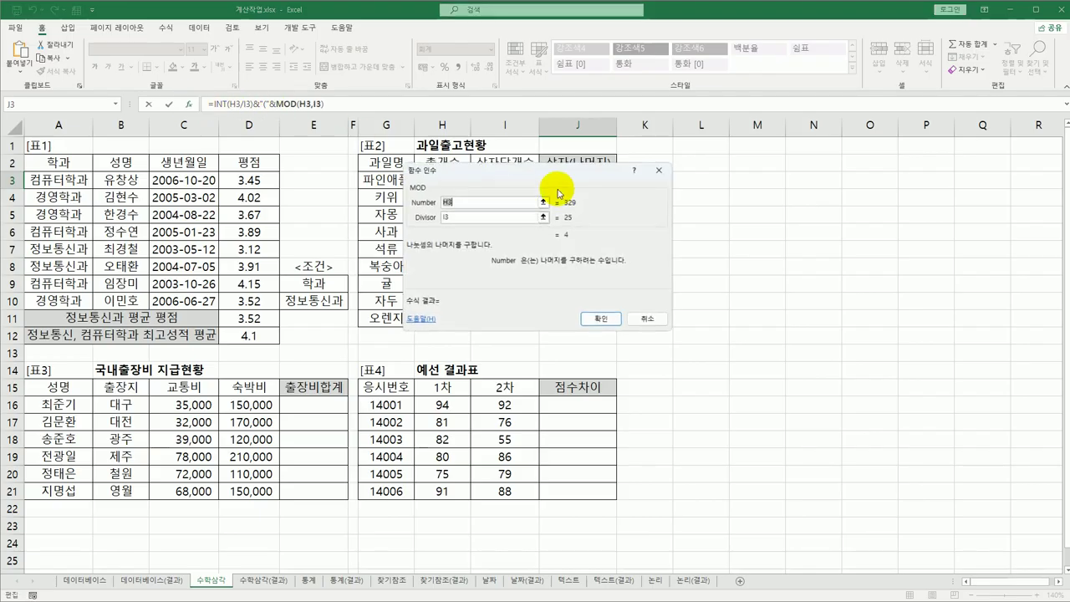
drag(546, 173, 741, 176)
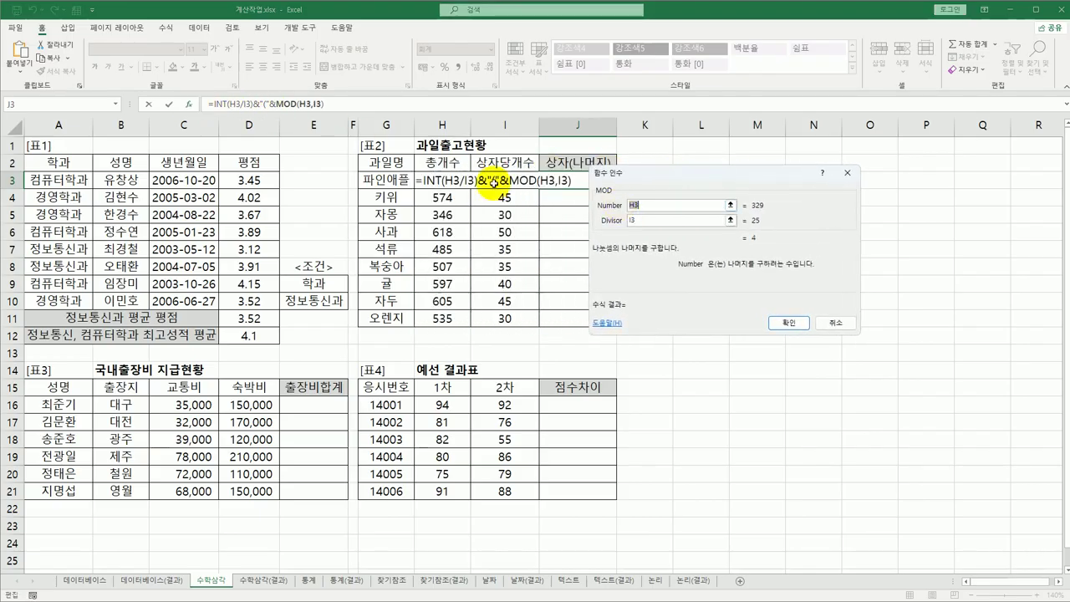
click(646, 219)
text(+I3)
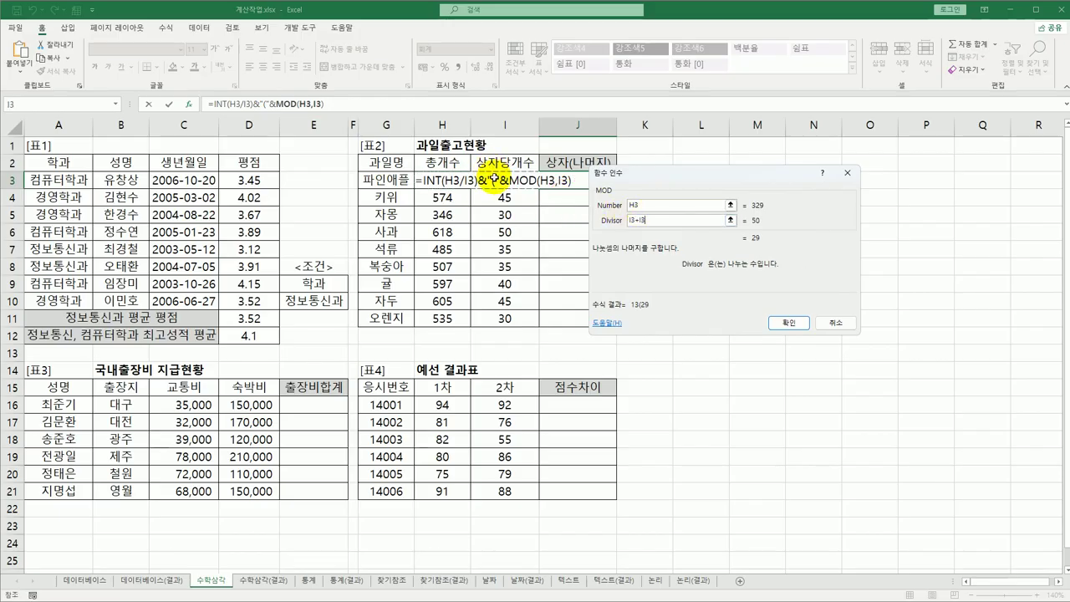
drag(666, 219, 614, 222)
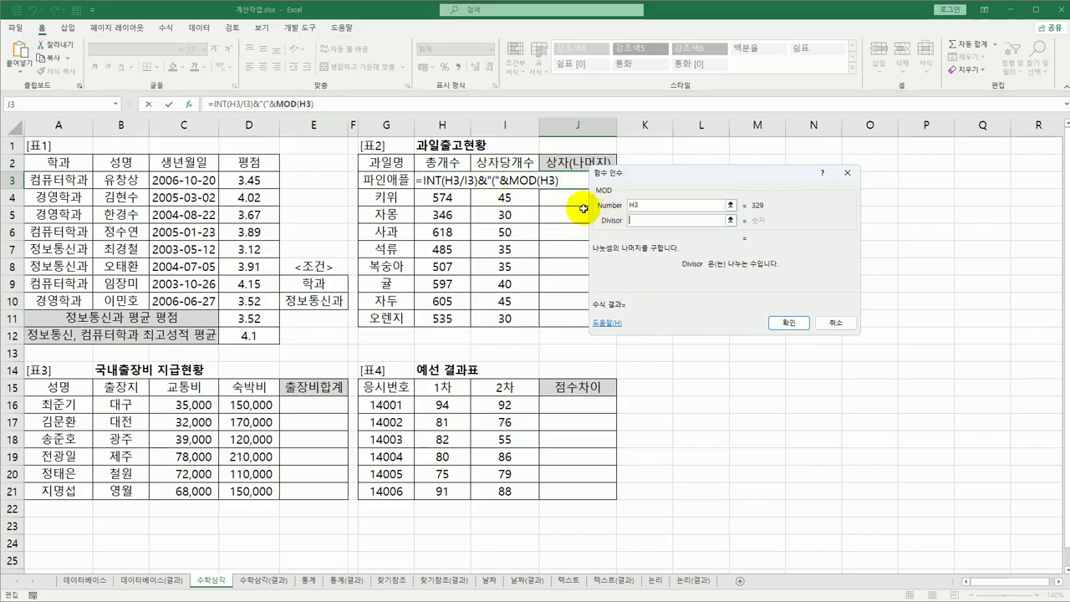
click(498, 180)
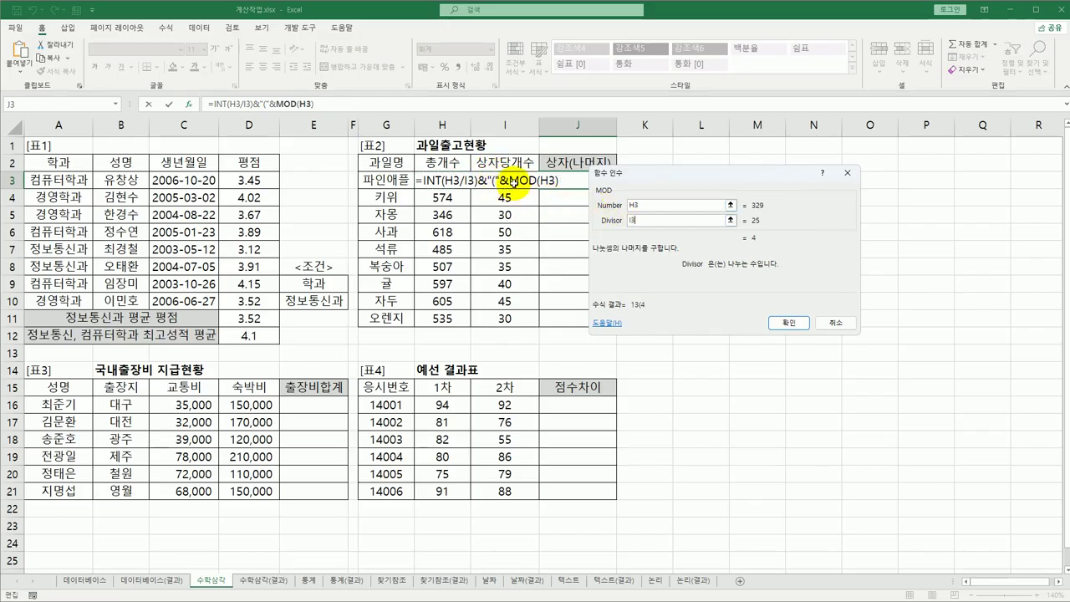
click(788, 323)
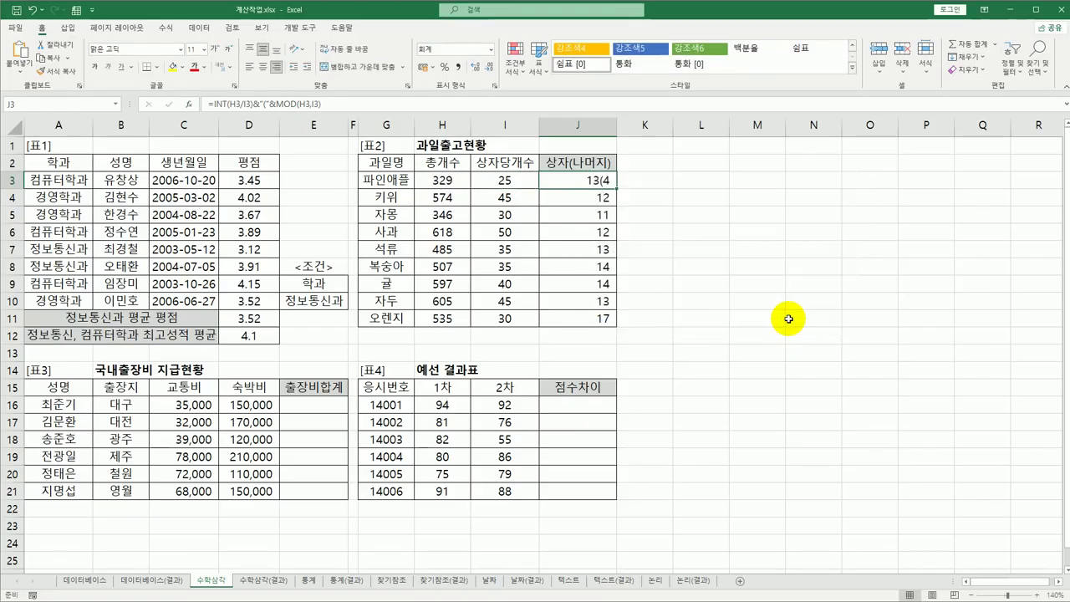
- Append &")" to the formula in J3 and fill it down to J11
double_click(608, 182)
text(&"))
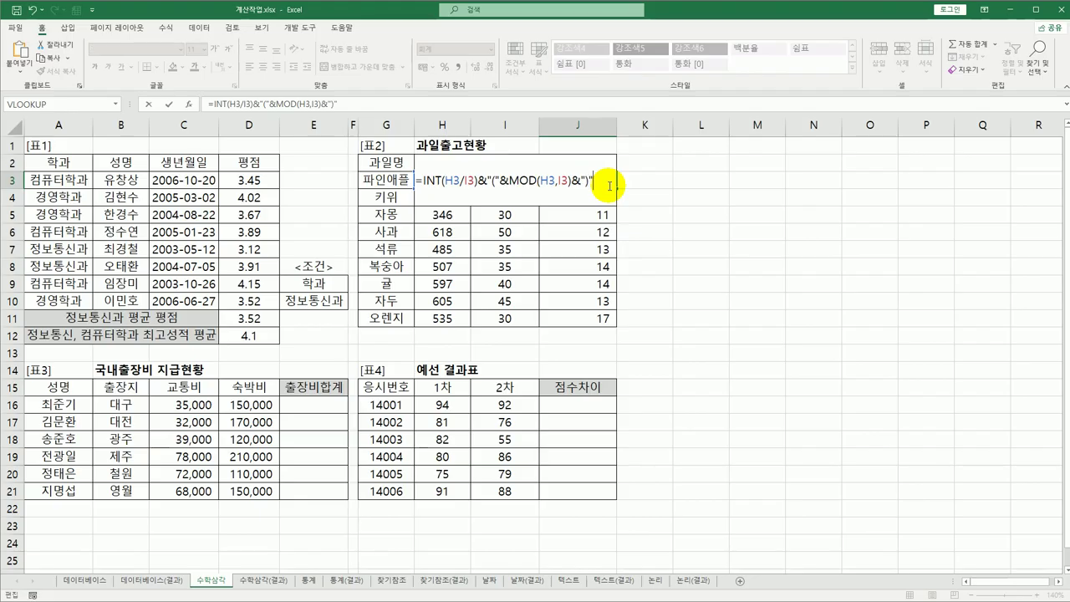
key(Return)
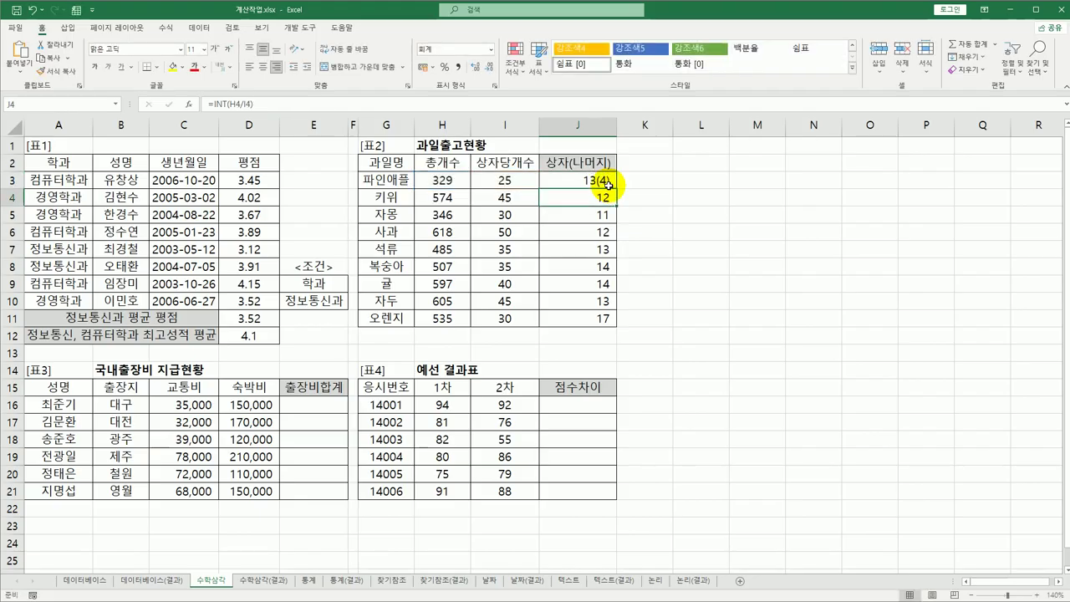
click(608, 184)
double_click(617, 189)
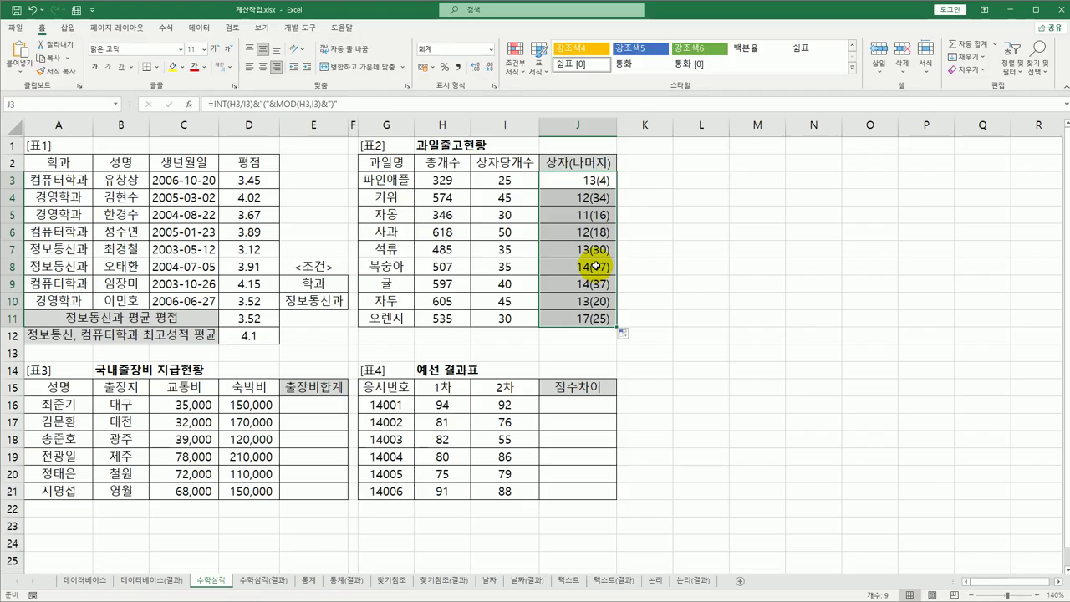
- Enter =SUM(C16,D16) in E16 to total the first traveller's transport and lodging costs
click(320, 402)
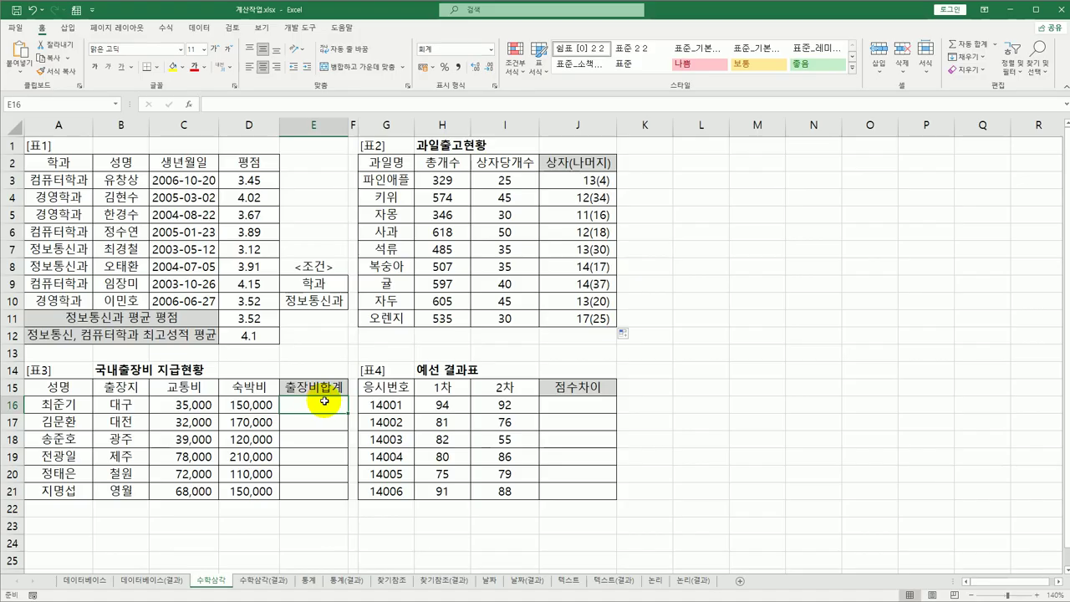
text(=sum()
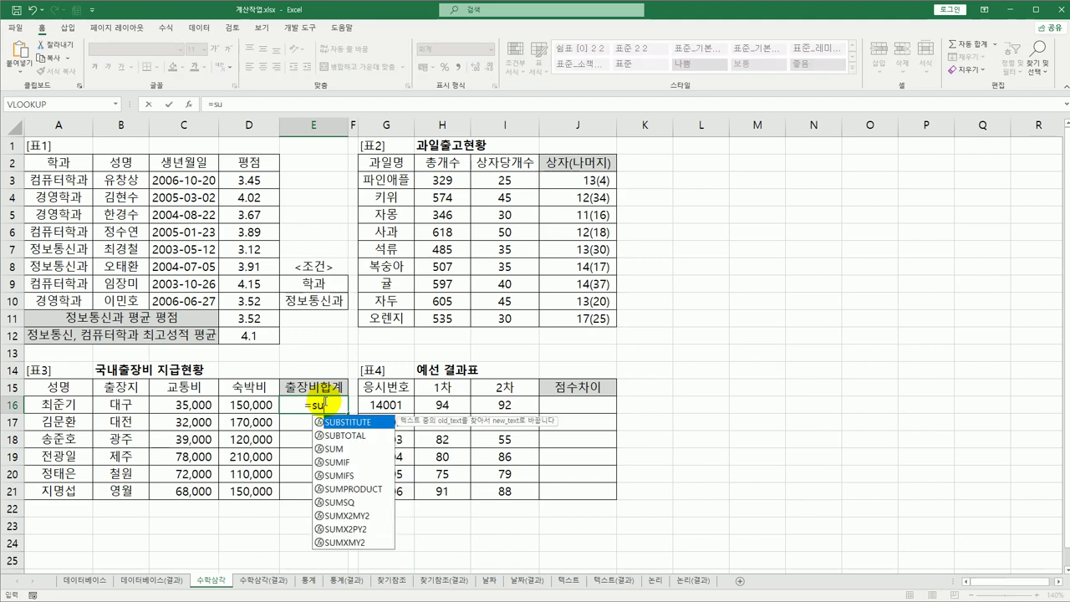
click(191, 403)
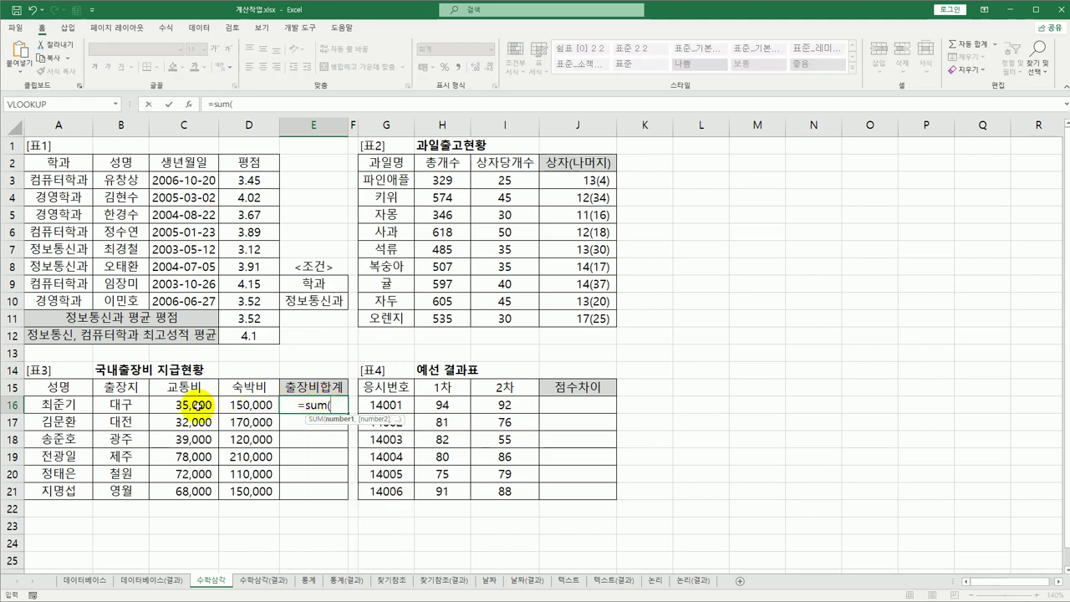
text(,)
click(248, 403)
text())
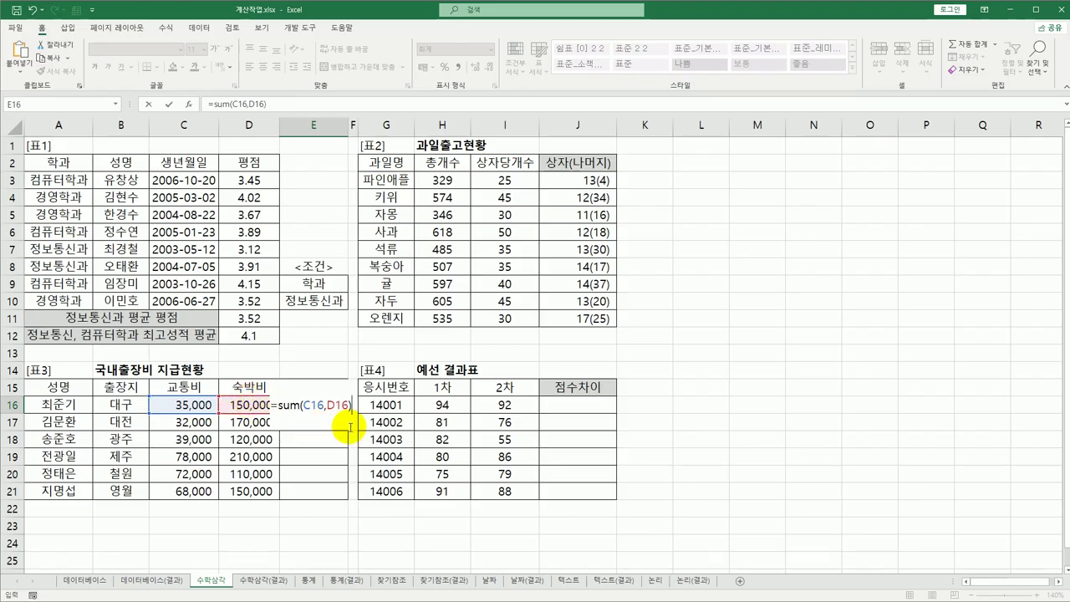
key(Return)
click(338, 405)
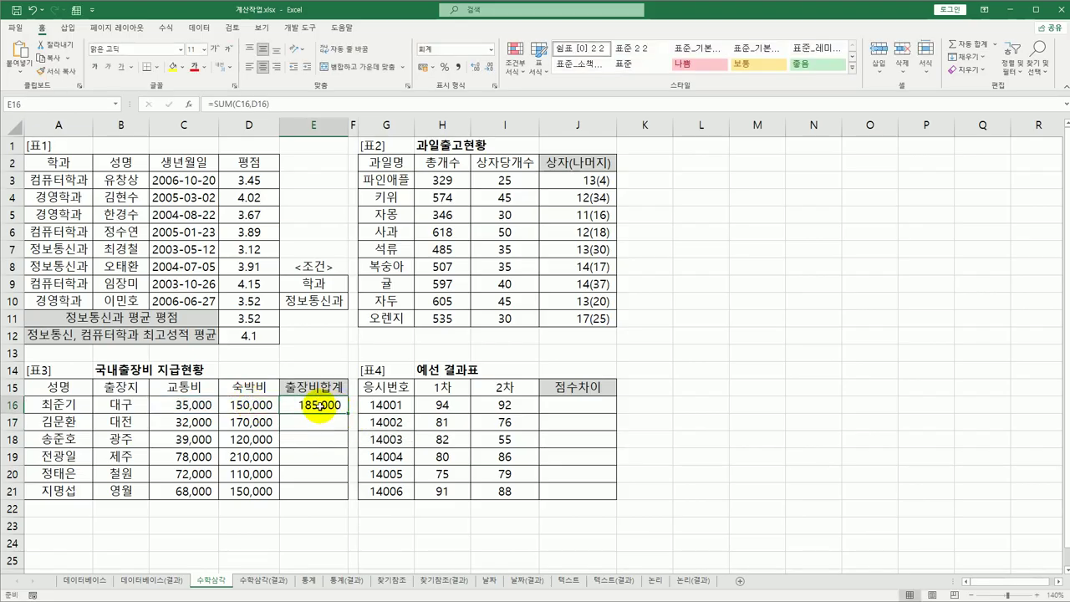
- Replace the SUM arguments in E16 with the range C16:D16 and fill the formula down to E21
double_click(317, 405)
drag(311, 405, 352, 405)
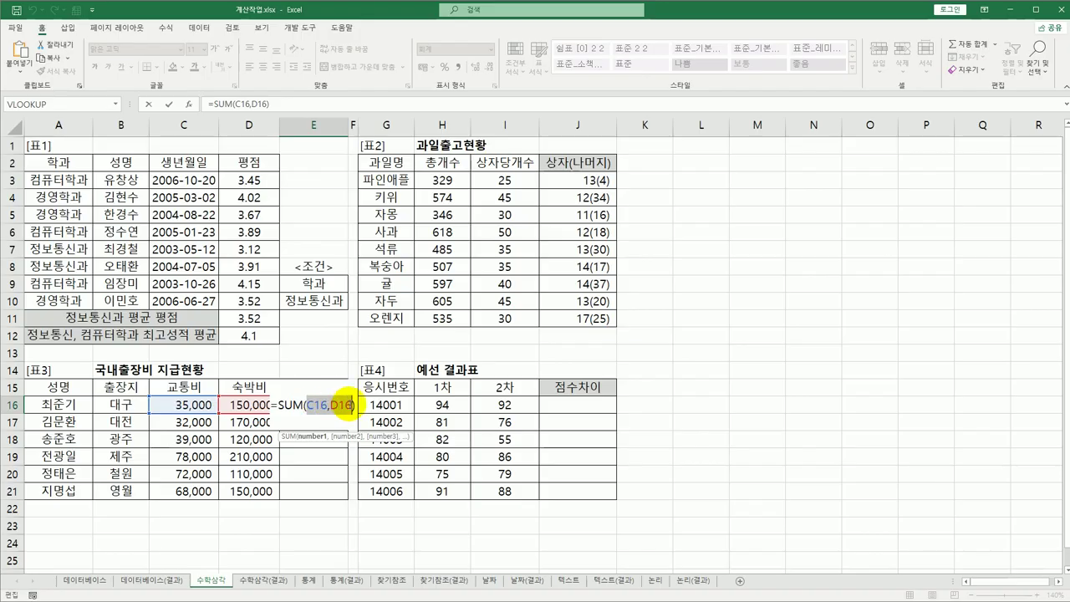
drag(178, 405, 228, 405)
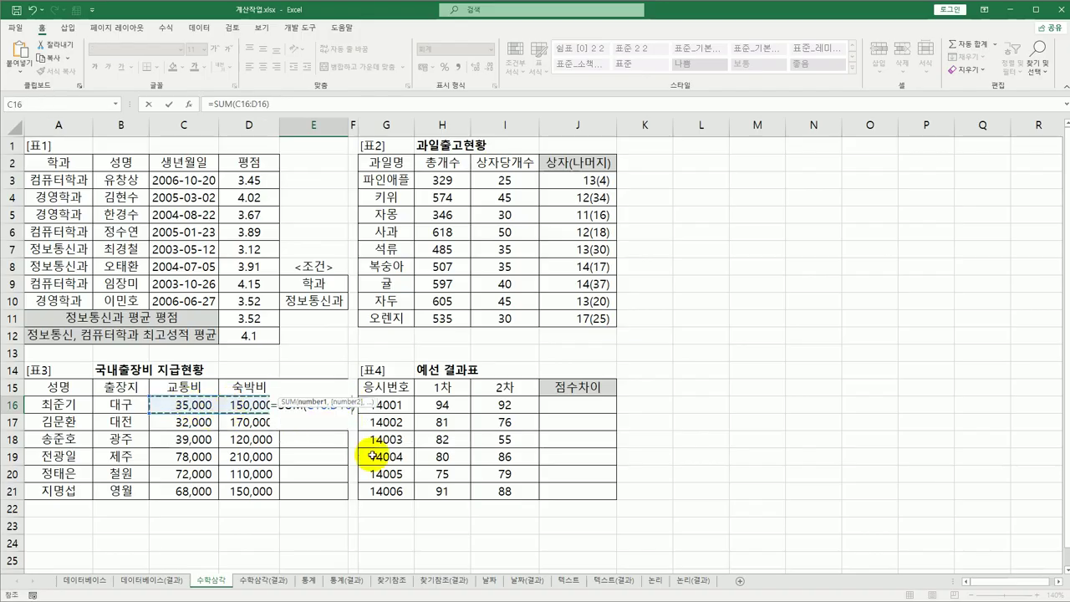
key(Return)
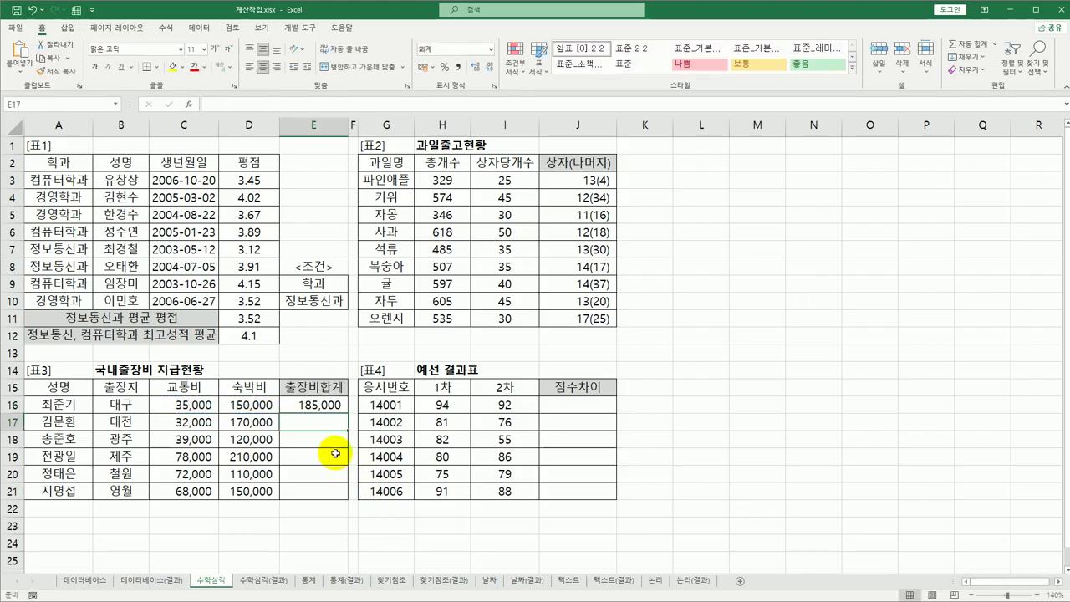
click(323, 404)
drag(346, 411, 338, 496)
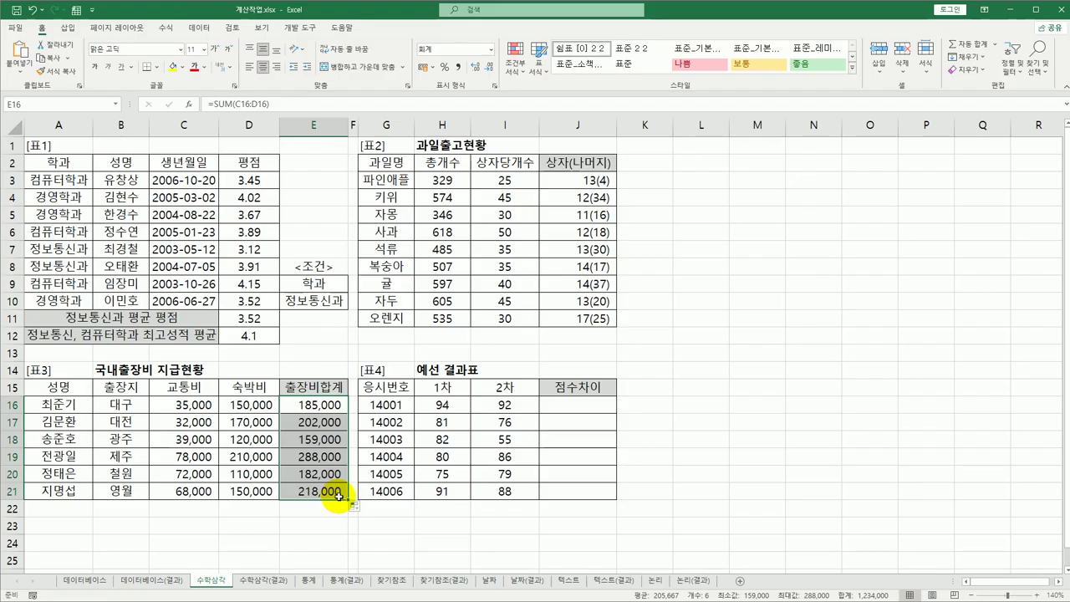
- Wrap the SUM in E16 in a ROUNDDOWN function with Num_digits -4 and fill it down to E21
double_click(321, 408)
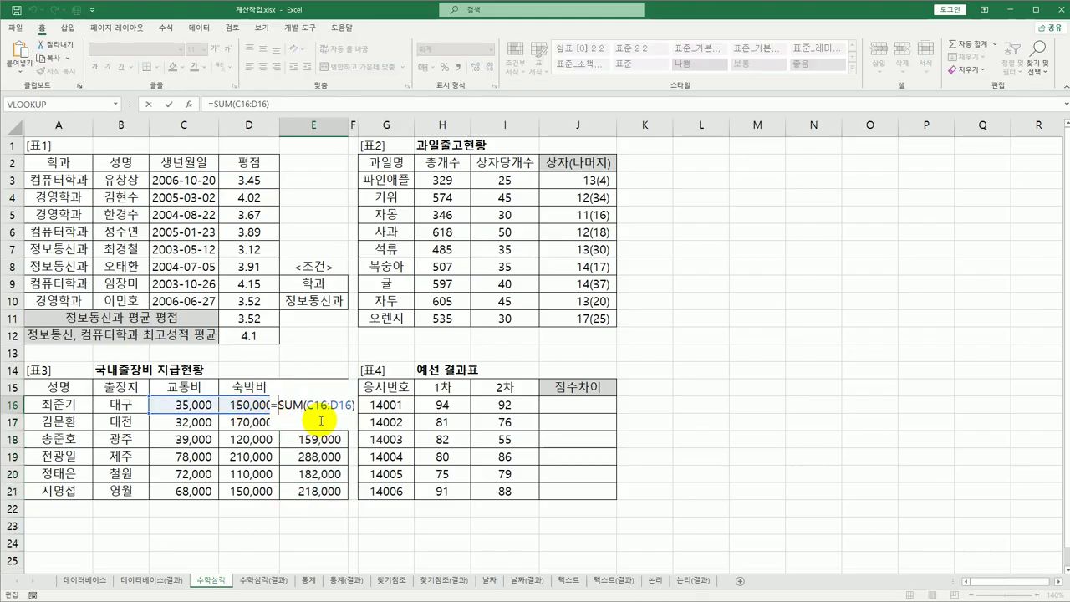
text(ROUNDDOWN()
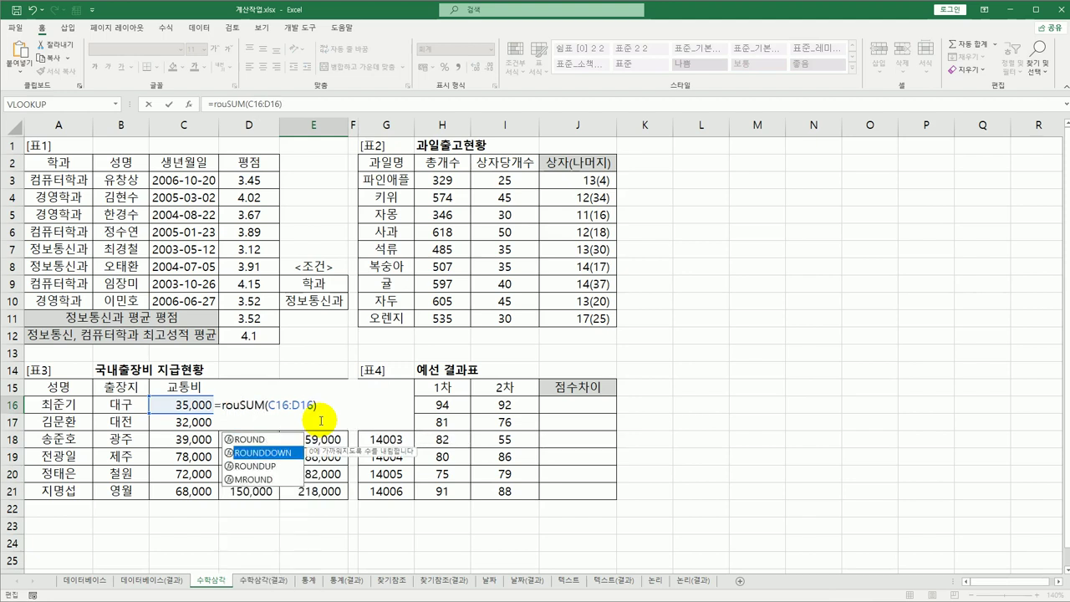
key(End)
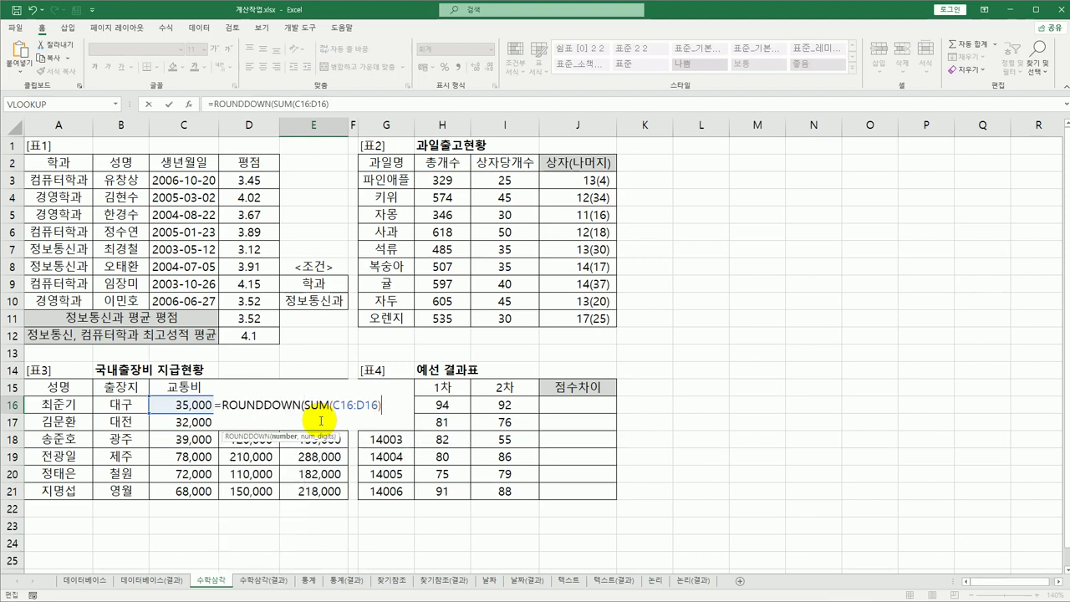
click(282, 408)
click(189, 107)
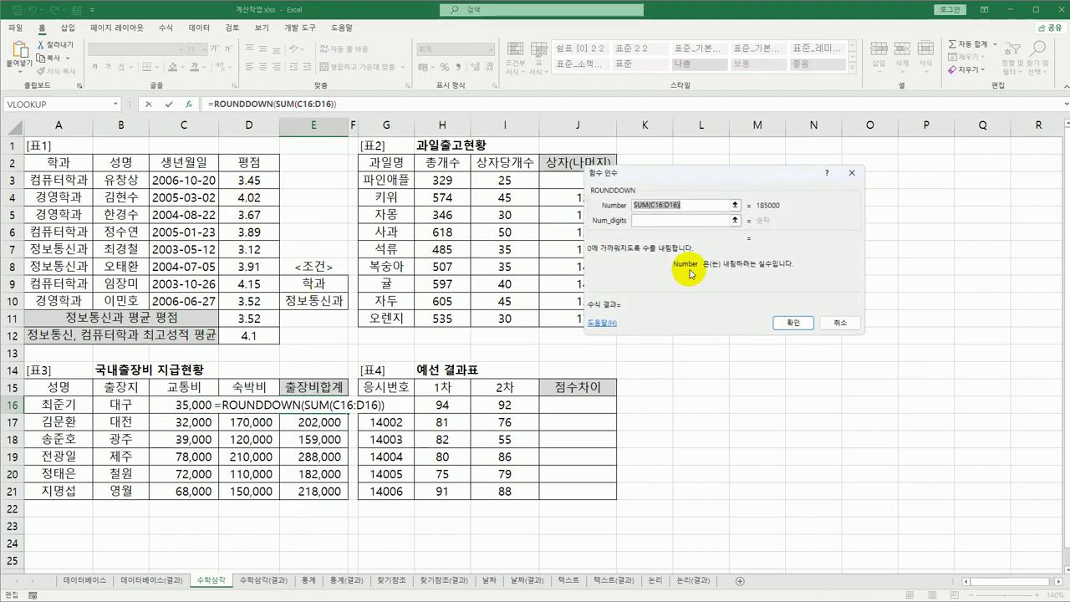
click(648, 222)
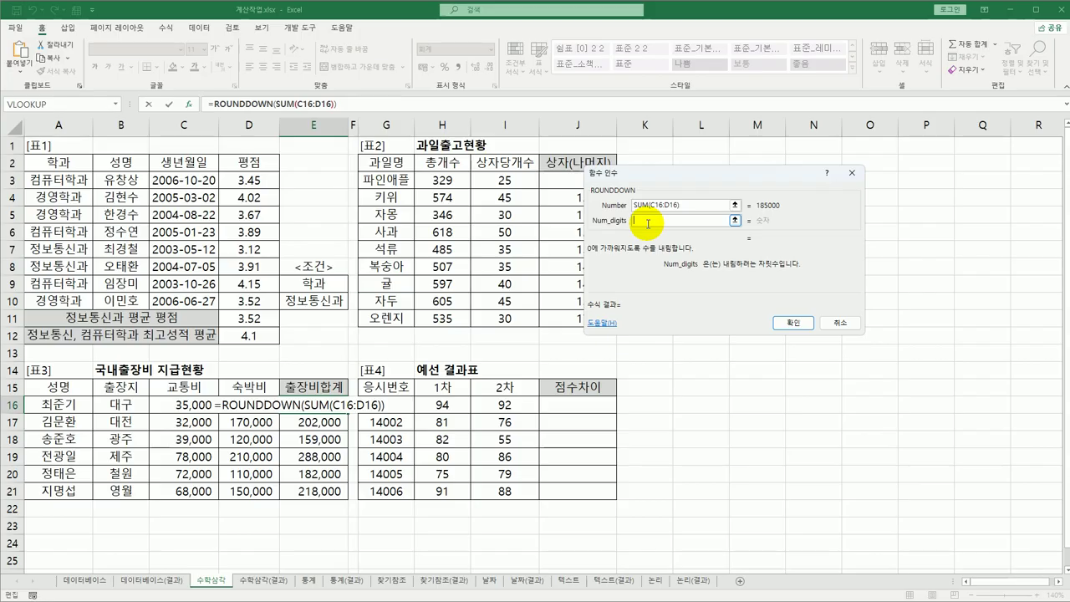
text(-4)
click(805, 326)
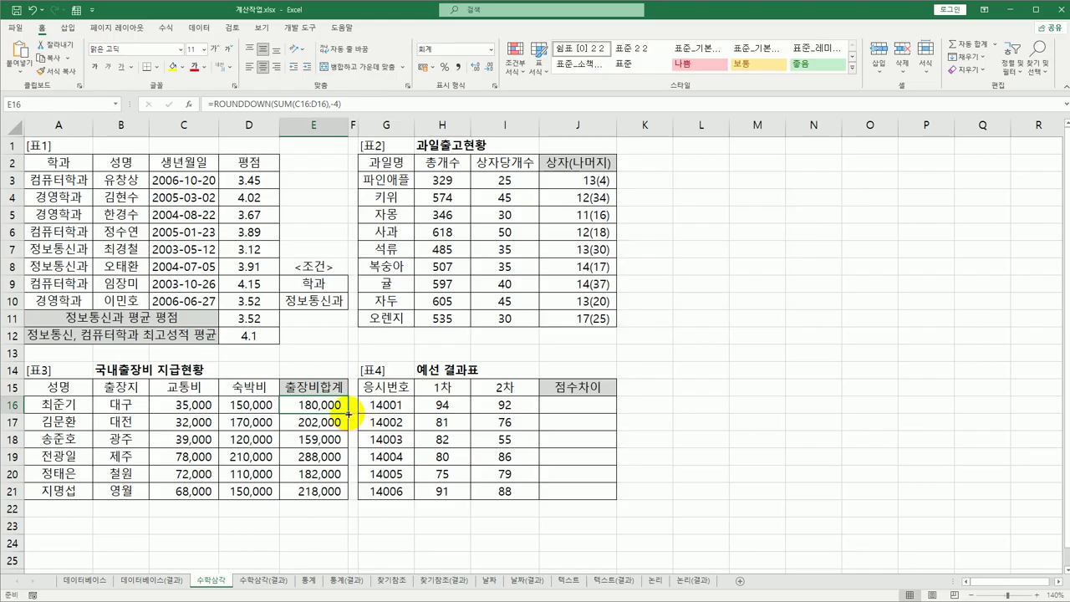
drag(348, 428, 344, 505)
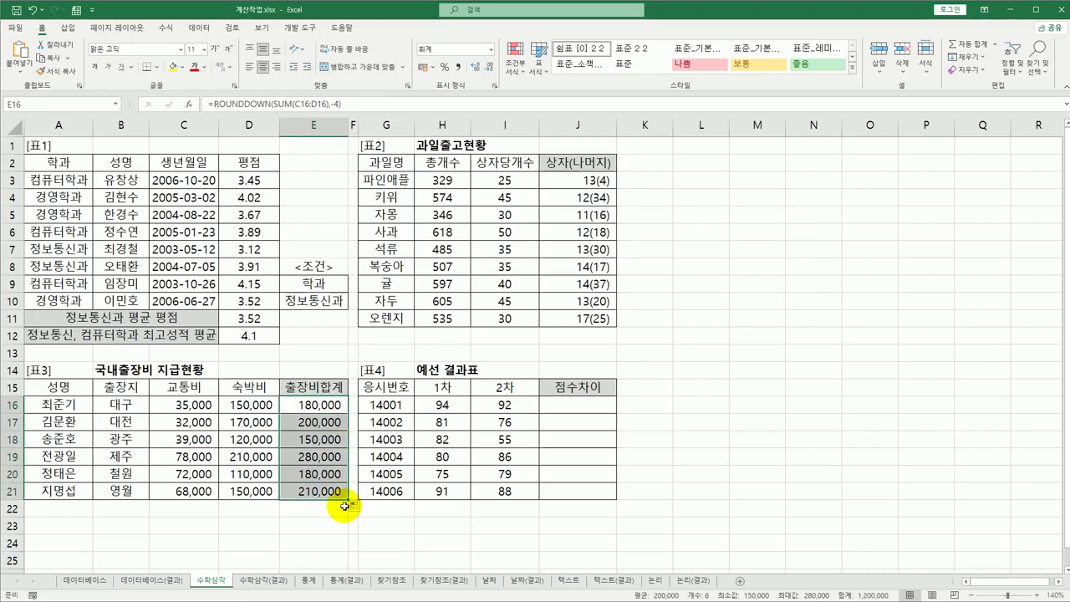
- Enter =H16-I16 in J16 for the difference between 1차 and 2차 scores and fill it down to J21
click(575, 405)
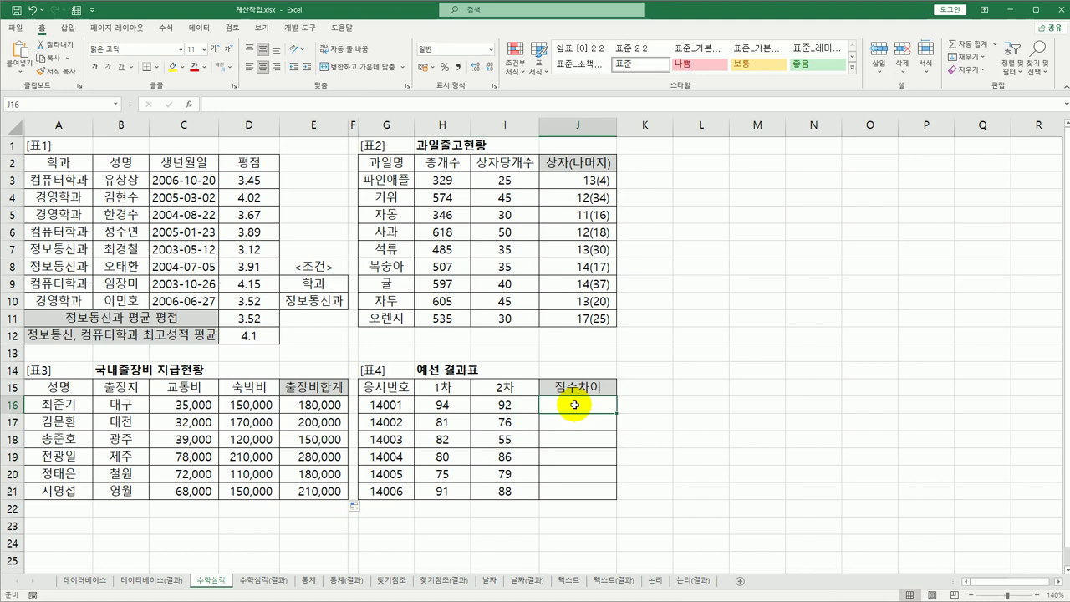
drag(442, 404, 449, 494)
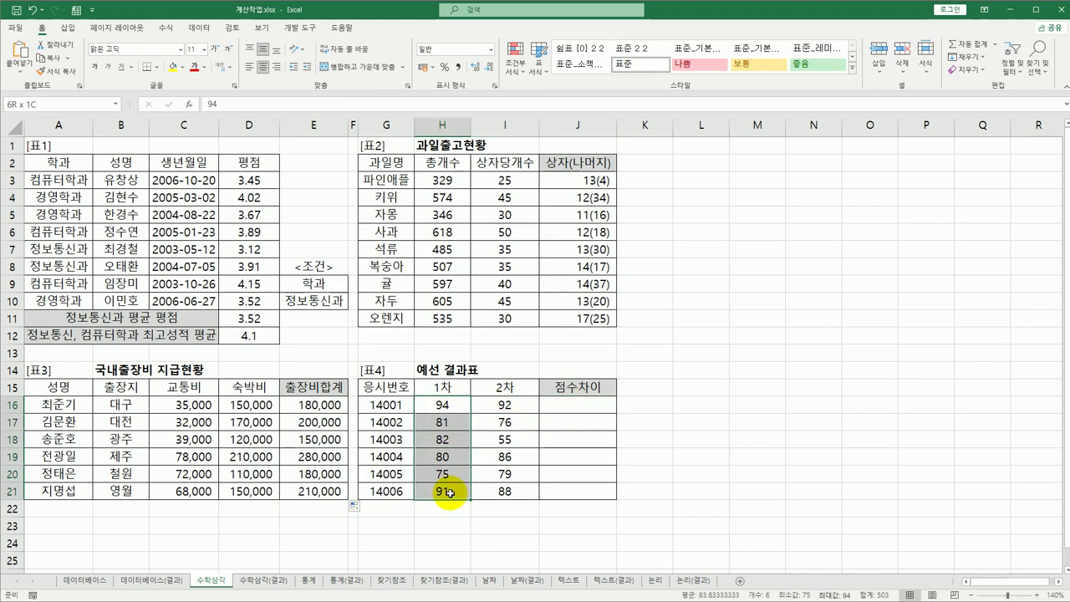
drag(505, 404, 519, 493)
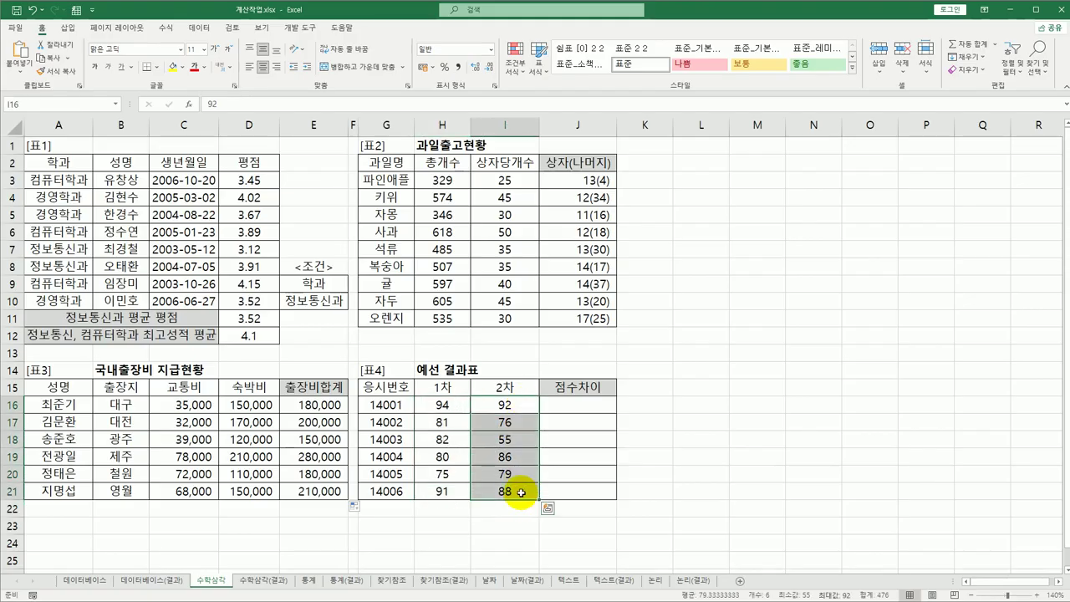
click(582, 406)
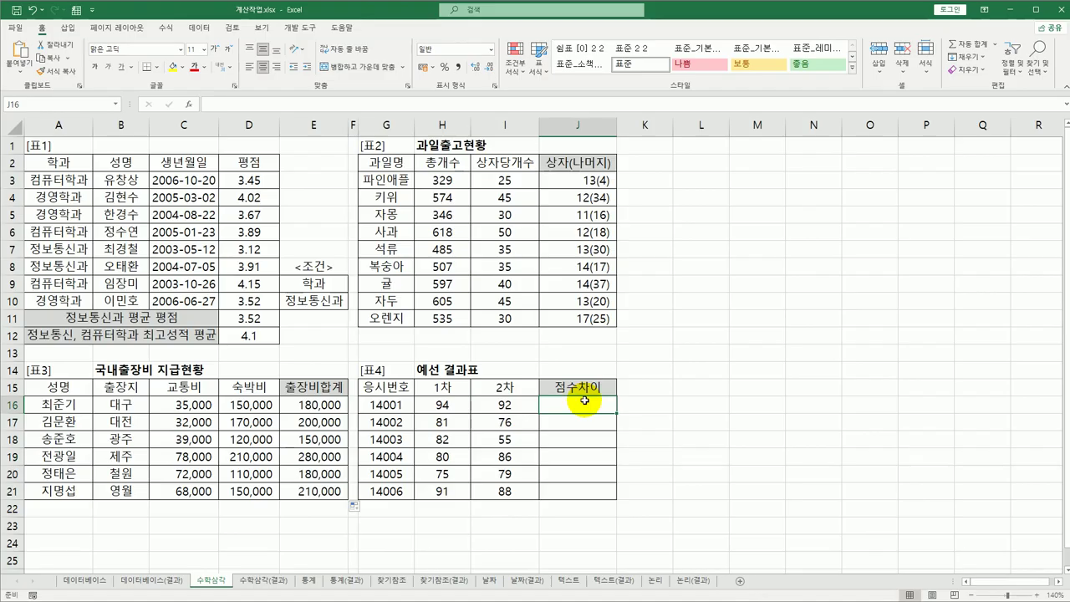
text(=)
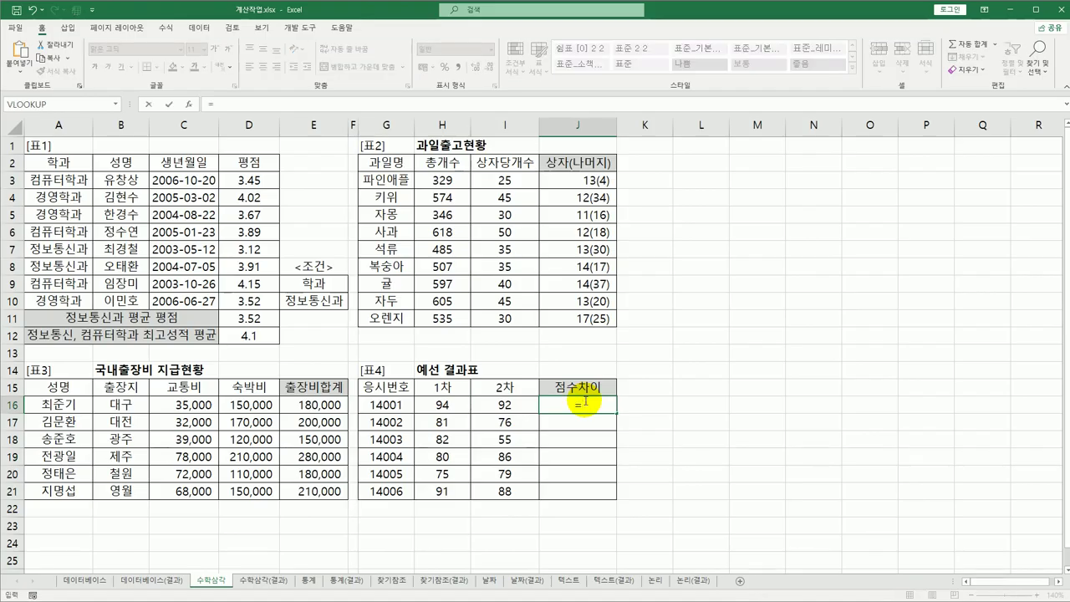
key(Left)
key(Left)
text(-)
key(Left)
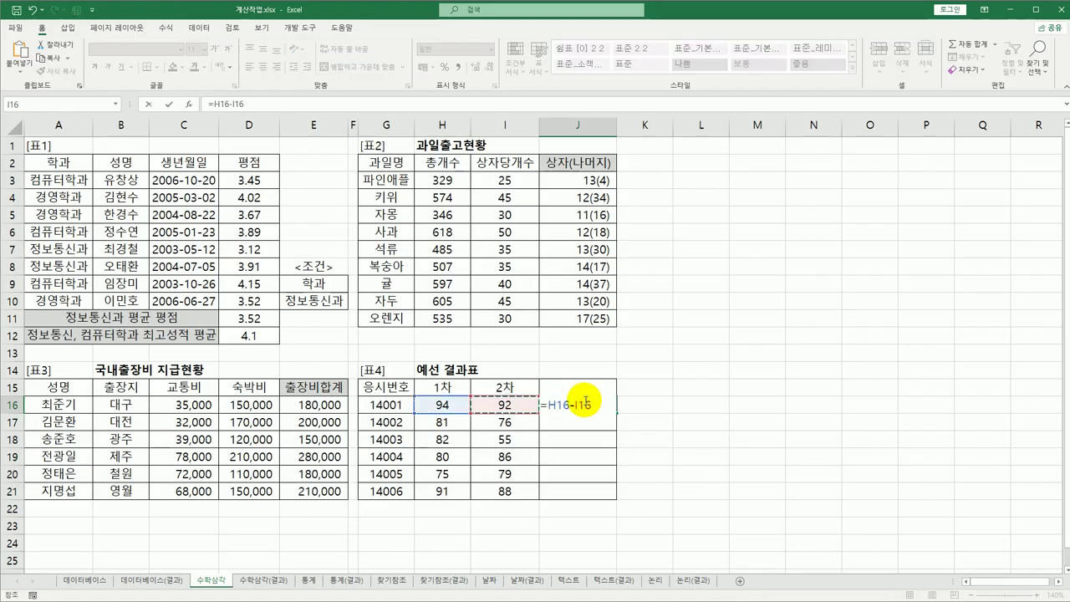
key(Return)
click(583, 401)
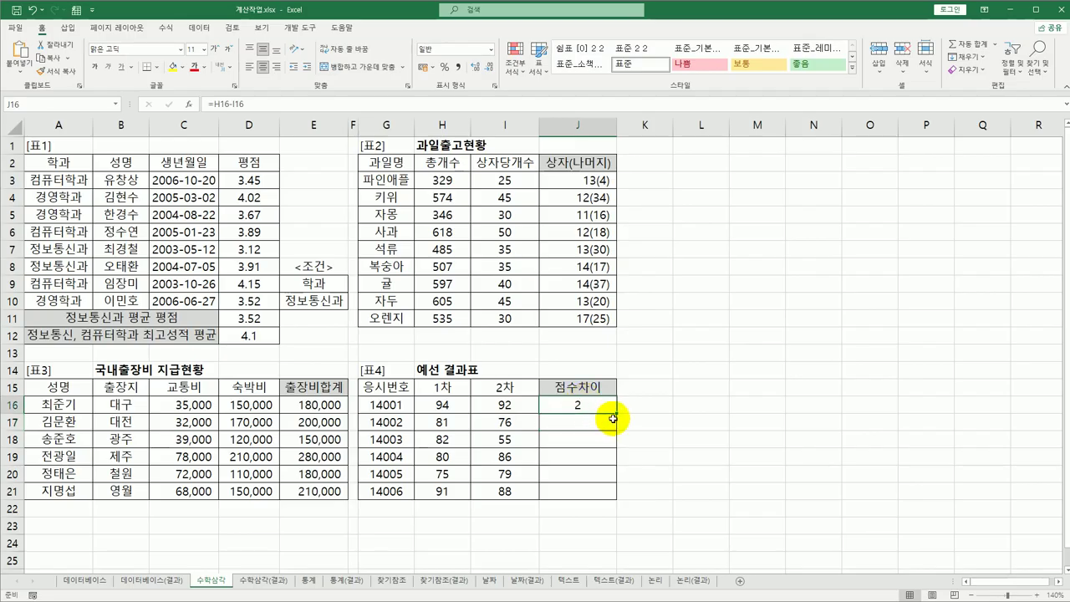
drag(617, 414, 616, 495)
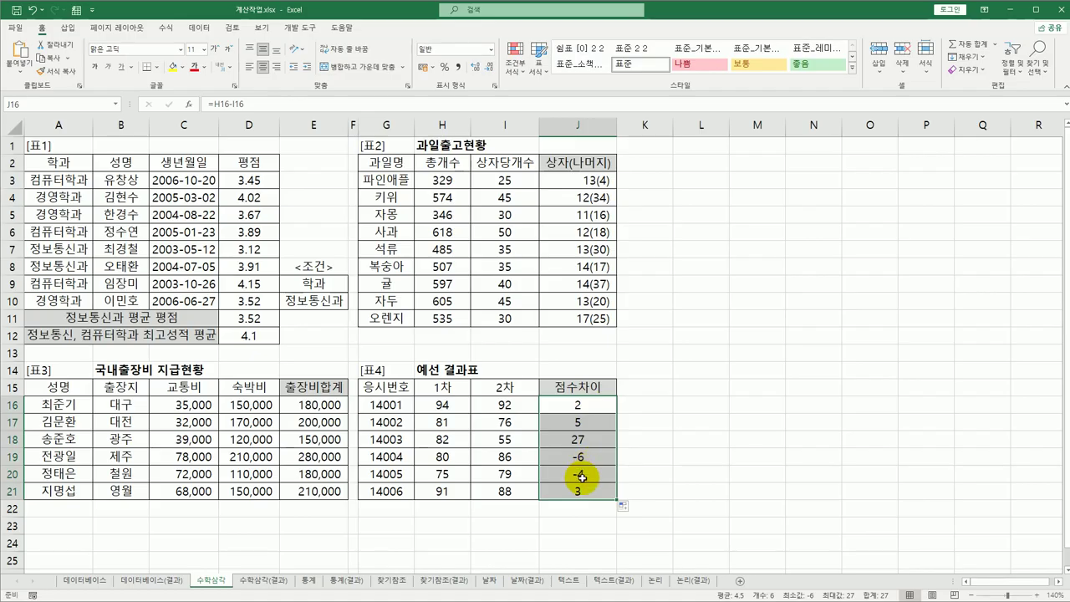
- Wrap the subtraction in J16 in an ABS function and fill the formula down to J21
drag(578, 405, 577, 410)
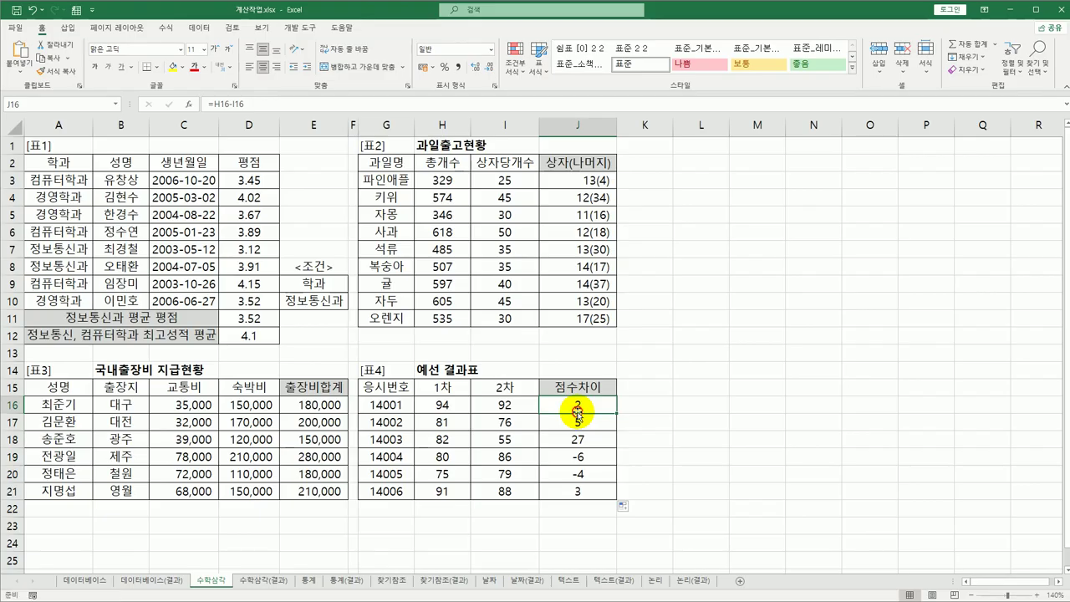
double_click(574, 405)
click(544, 406)
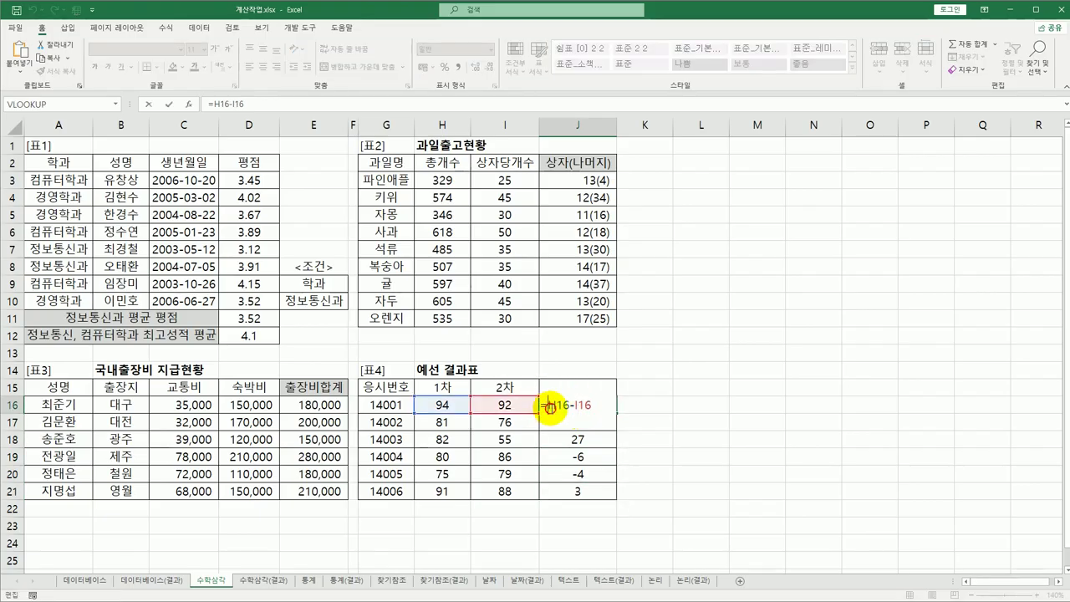
text(a)
key(Tab)
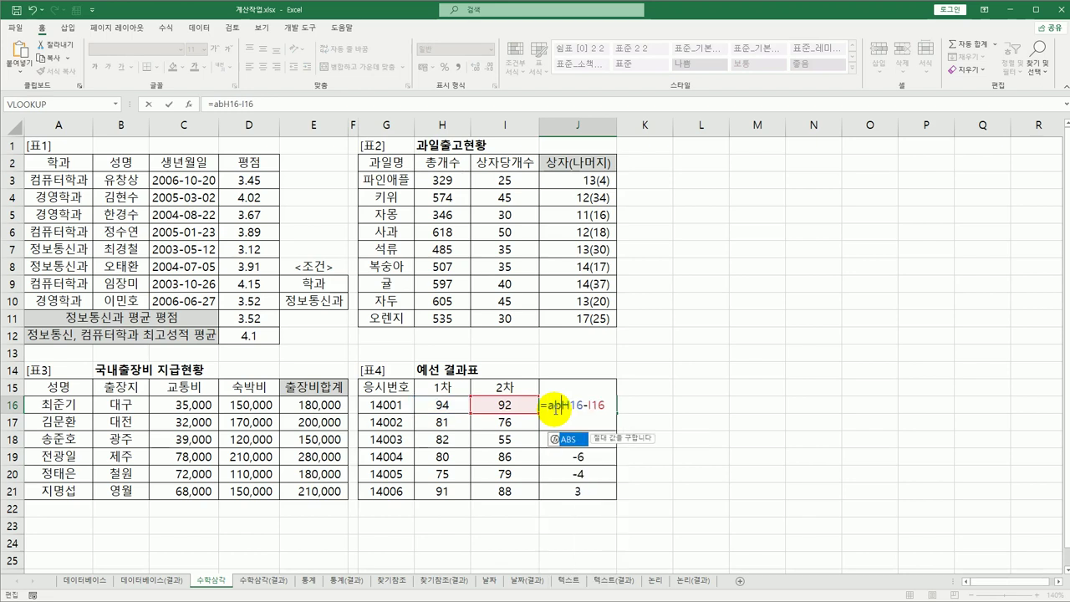
text())
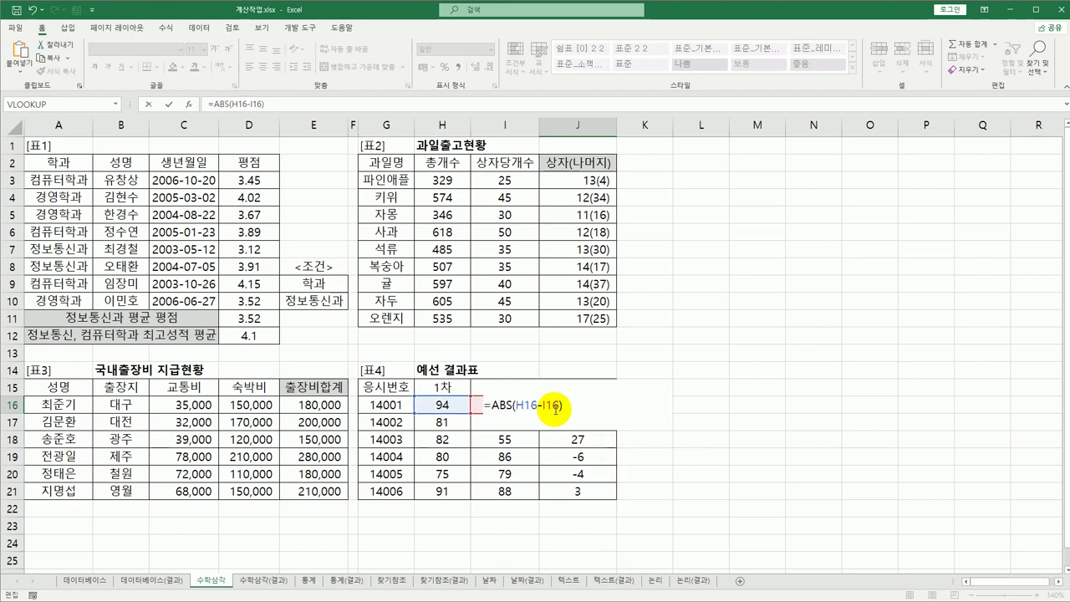
key(ctrl+Return)
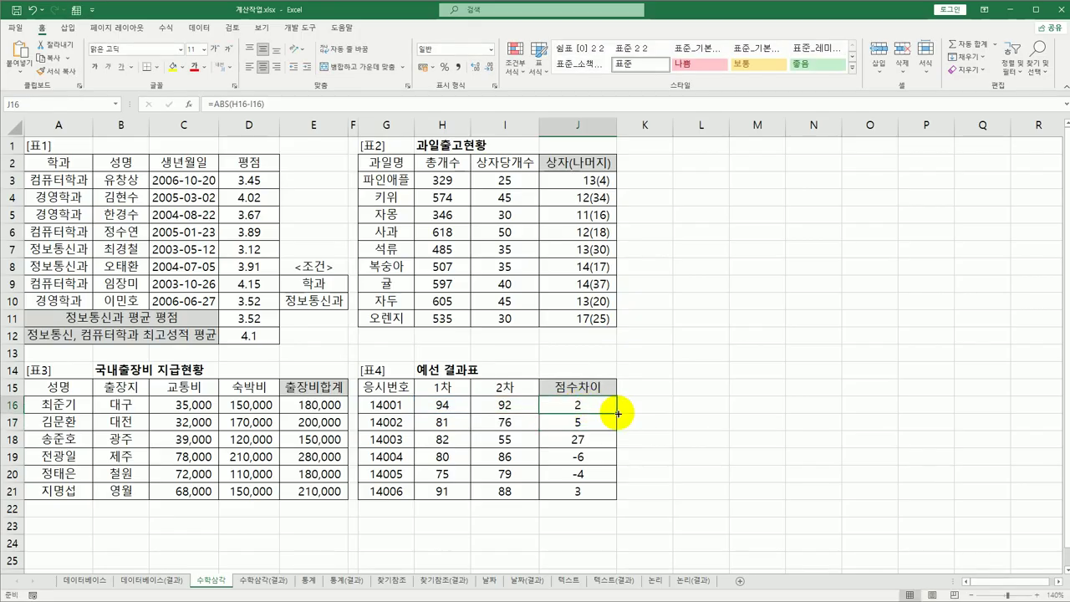
double_click(617, 413)
click(585, 406)
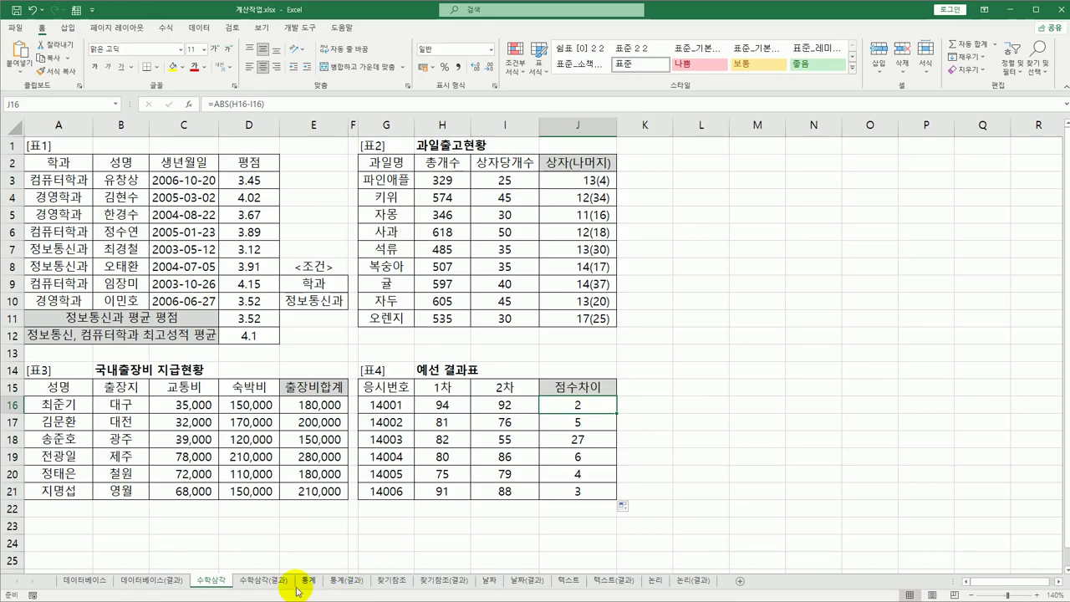
- Compare the completed 수학삼각 sheet with the 수학삼각(결과) answer sheet
click(251, 580)
click(214, 580)
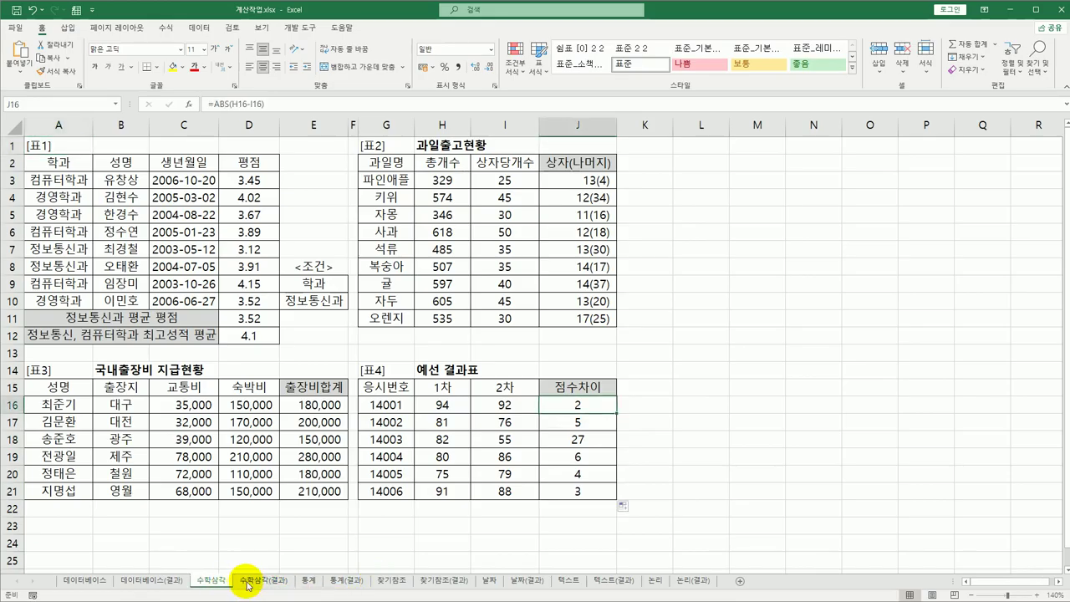
click(251, 580)
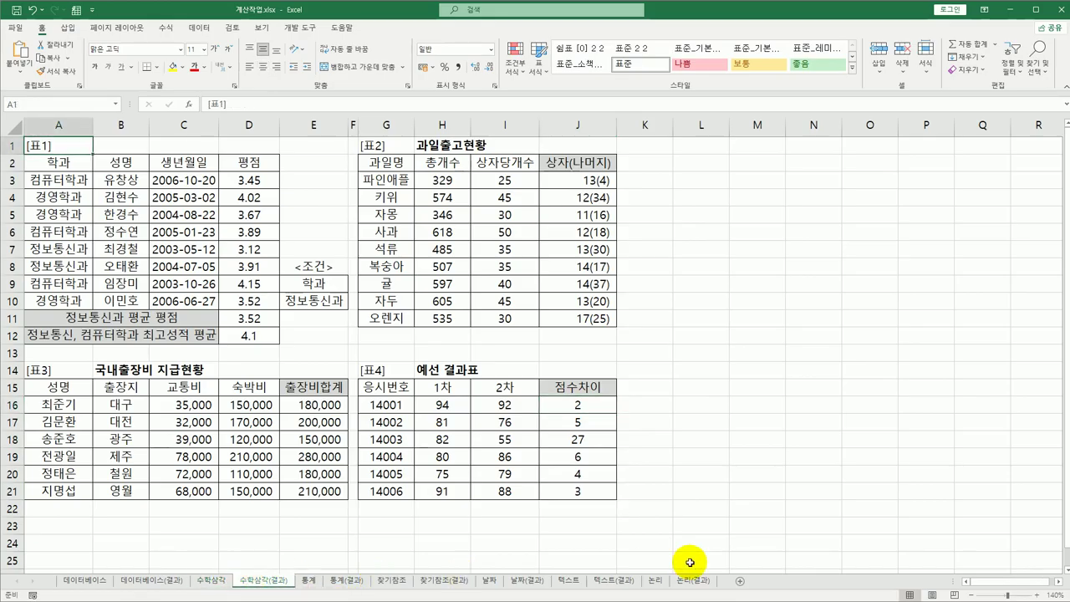